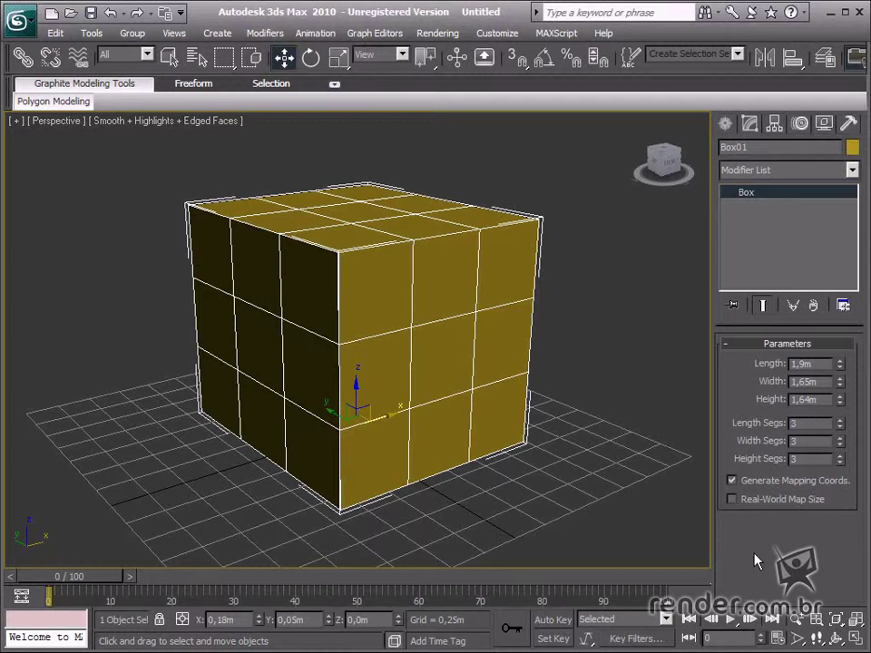
Resize the box to 1,52m length, 1,3m width and 1,23m height
middle_drag(493, 542, 445, 467)
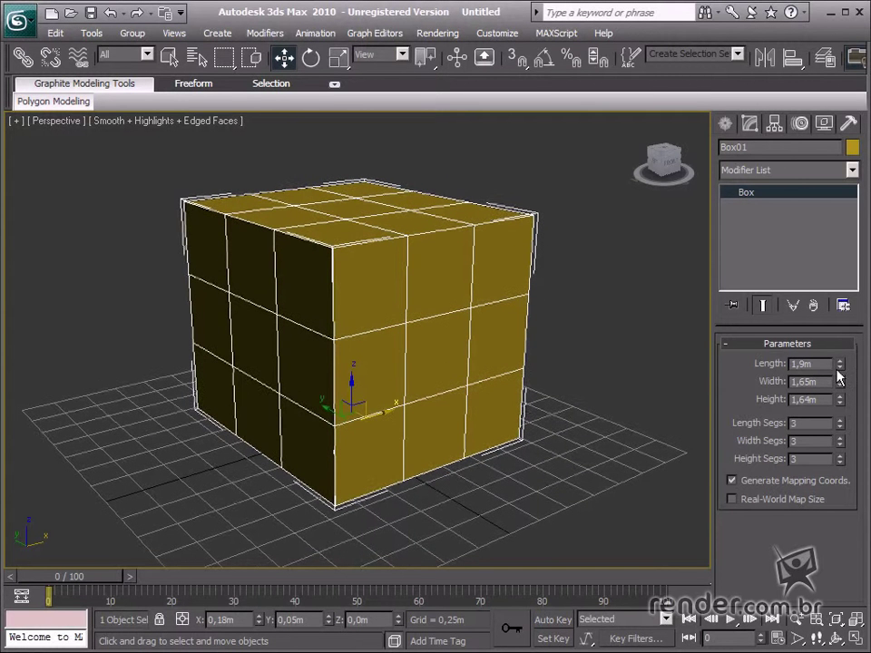
drag(838, 364, 841, 421)
middle_drag(467, 420, 414, 378)
scroll(409, 393, up, 3)
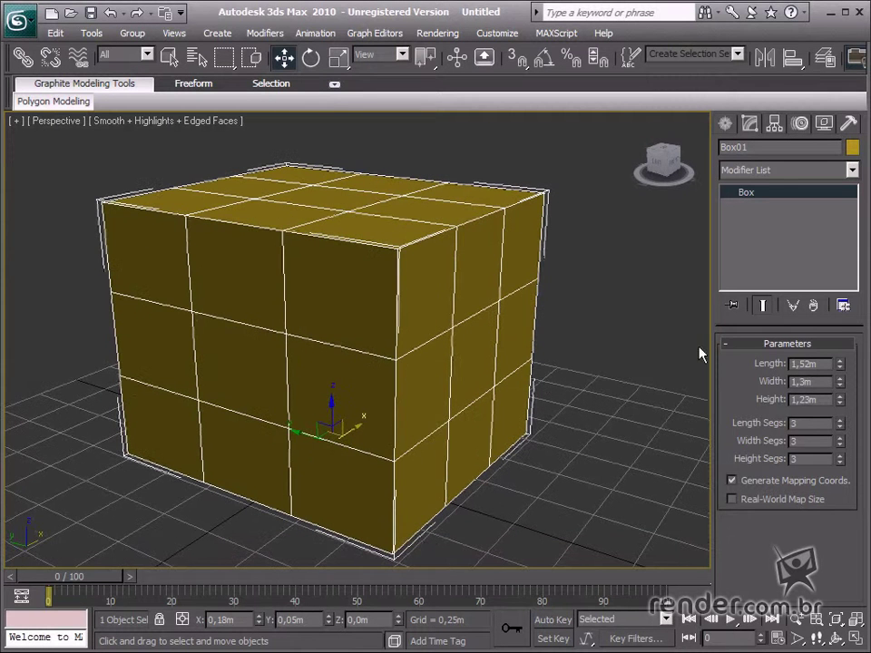
Open the Modifier List and close it without adding a modifier
click(852, 170)
mouse_move(853, 196)
mouse_down()
mouse_move(858, 515)
mouse_move(863, 211)
mouse_up()
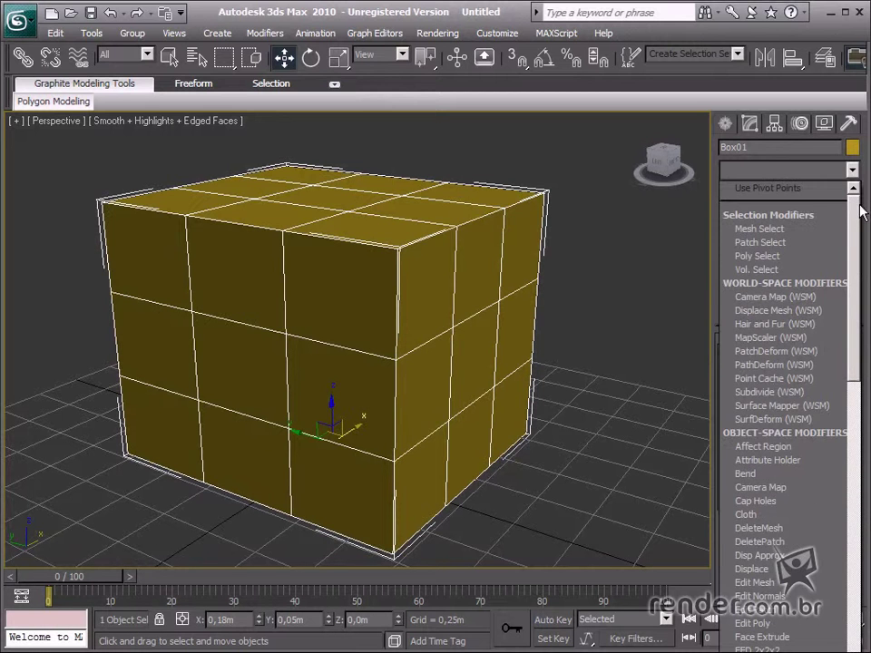
click(377, 6)
middle_drag(432, 365, 413, 356)
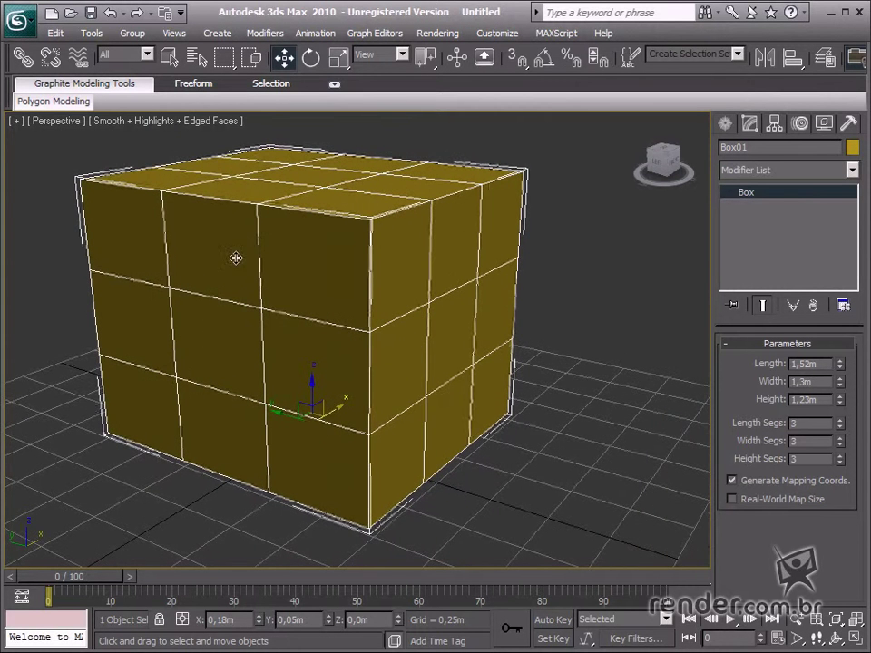
Convert Box01 to an Editable Poly using the quad menu's Convert To option
right_click(209, 193)
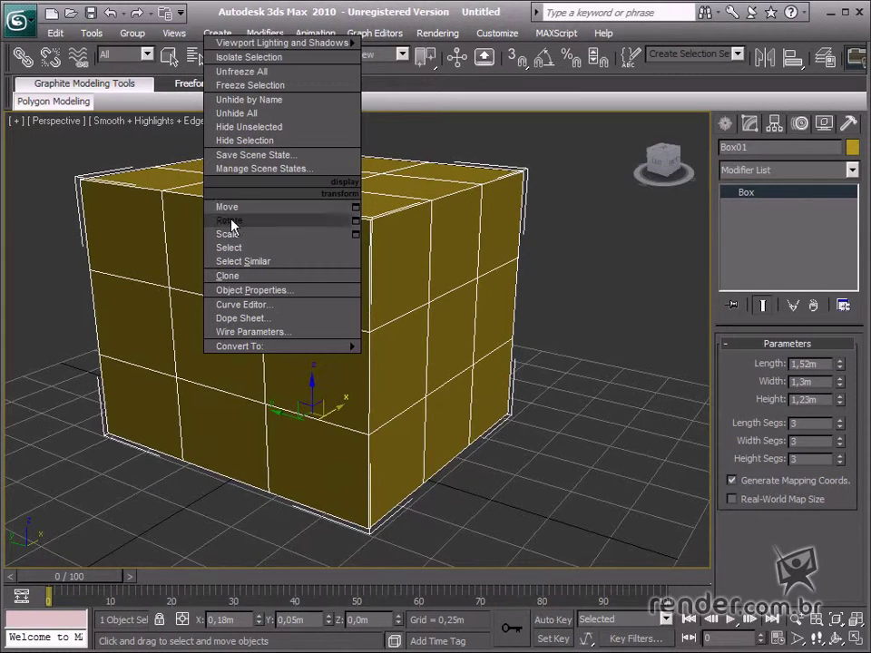
mouse_move(270, 350)
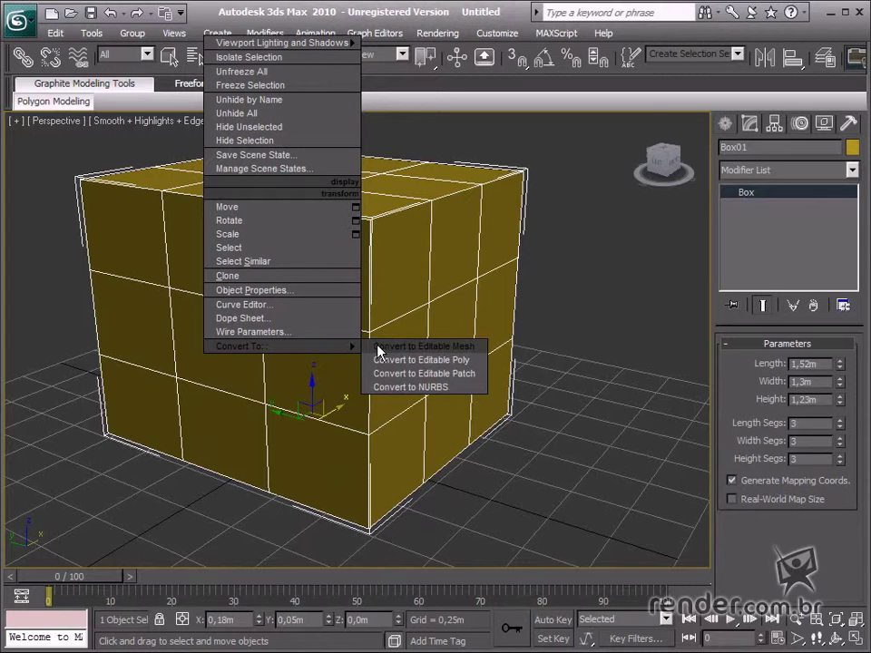
click(474, 361)
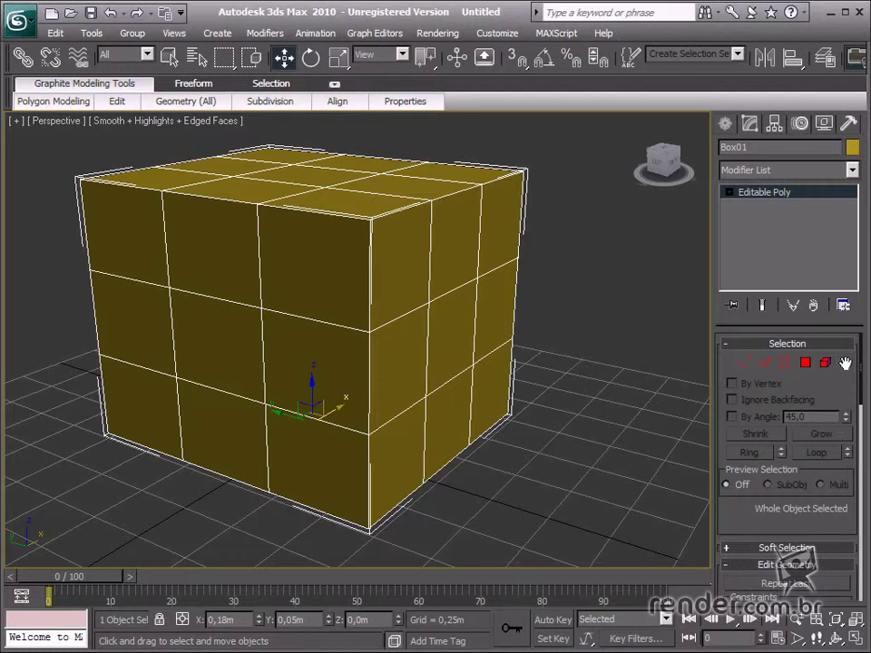
At Vertex level, select the box's front top corner vertex
scroll(270, 356, down, 3)
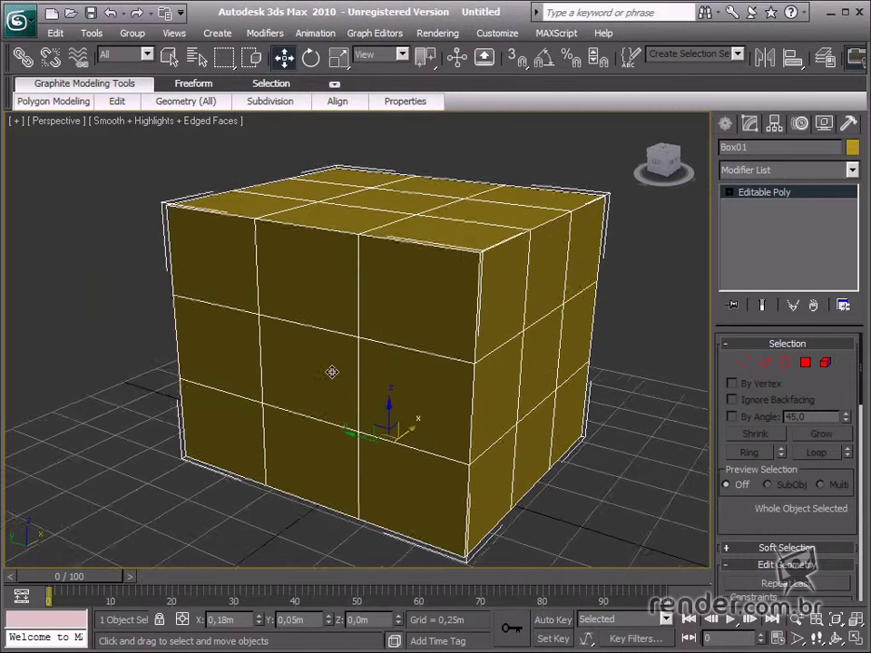
middle_drag(356, 370, 349, 378)
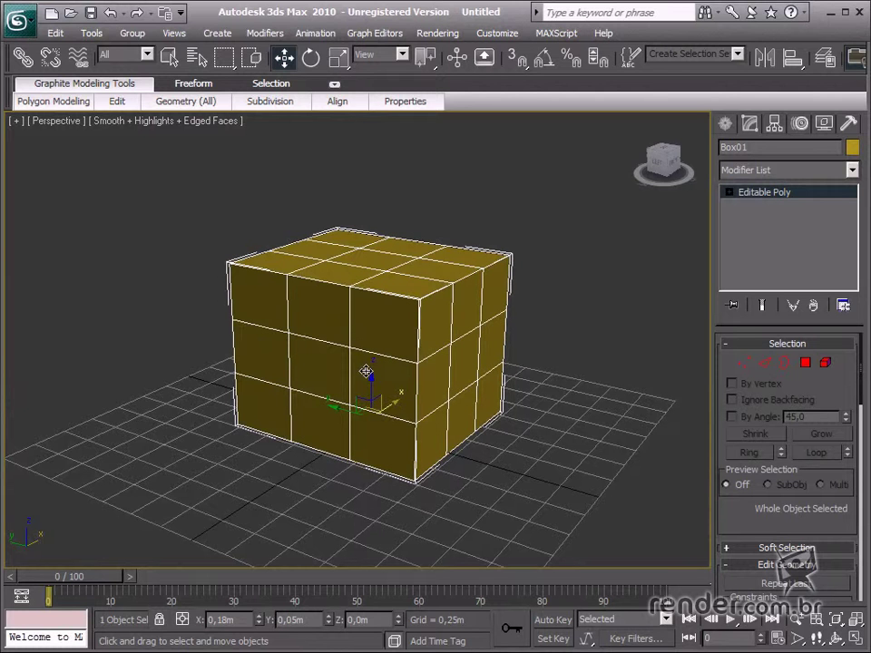
click(744, 364)
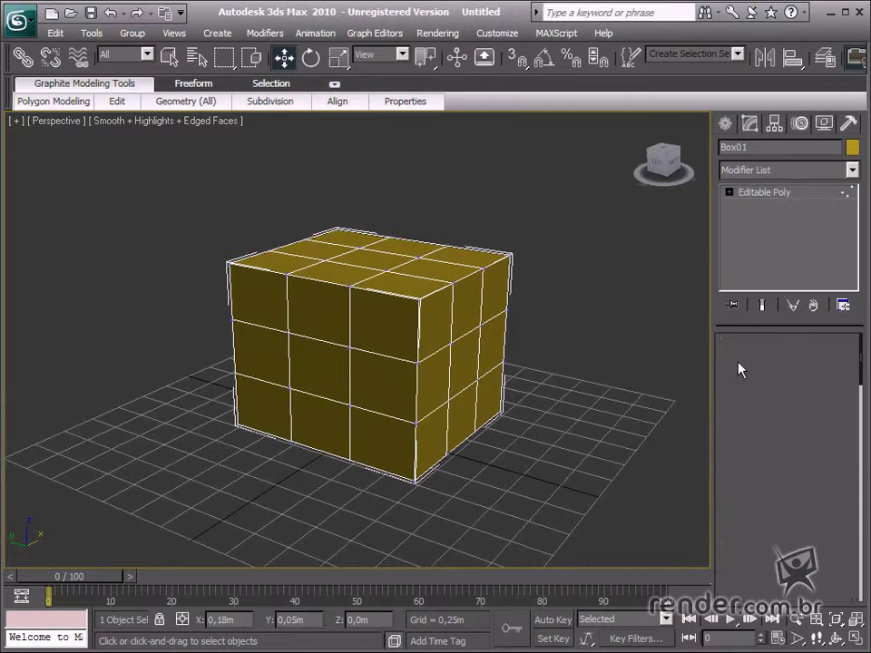
click(421, 296)
scroll(414, 391, up, 5)
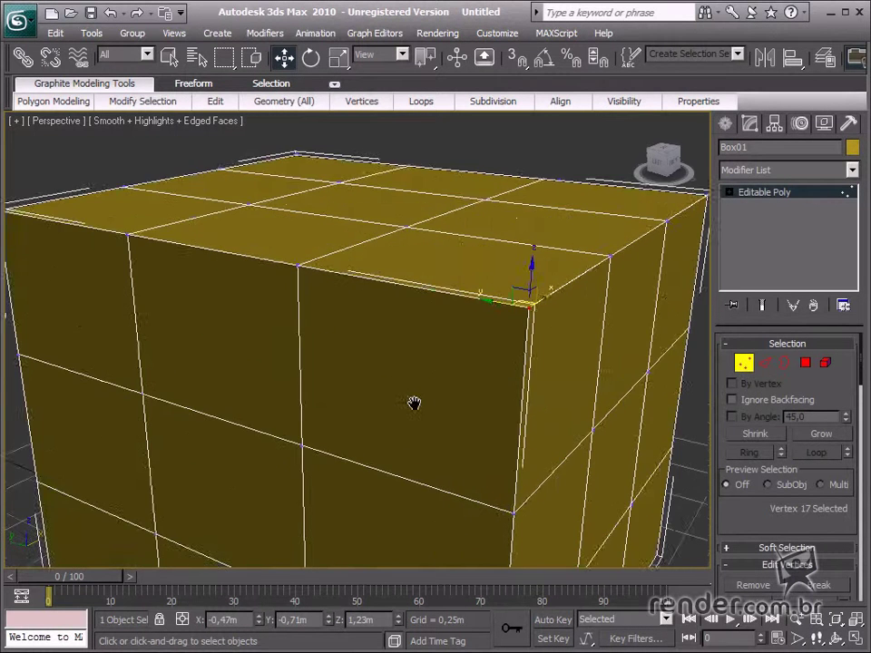
scroll(414, 403, down, 4)
Raise the corner vertex slightly in Z, then drag the front top edge back at Edge level
alt+middle_drag(447, 451, 234, 423)
scroll(306, 434, up, 5)
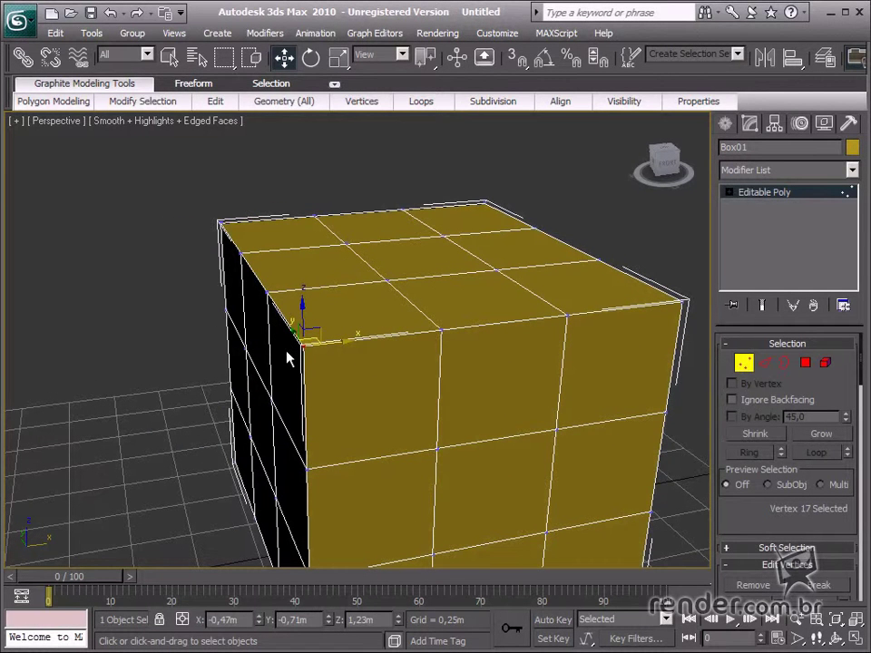
scroll(308, 338, down, 3)
alt+middle_drag(338, 400, 386, 431)
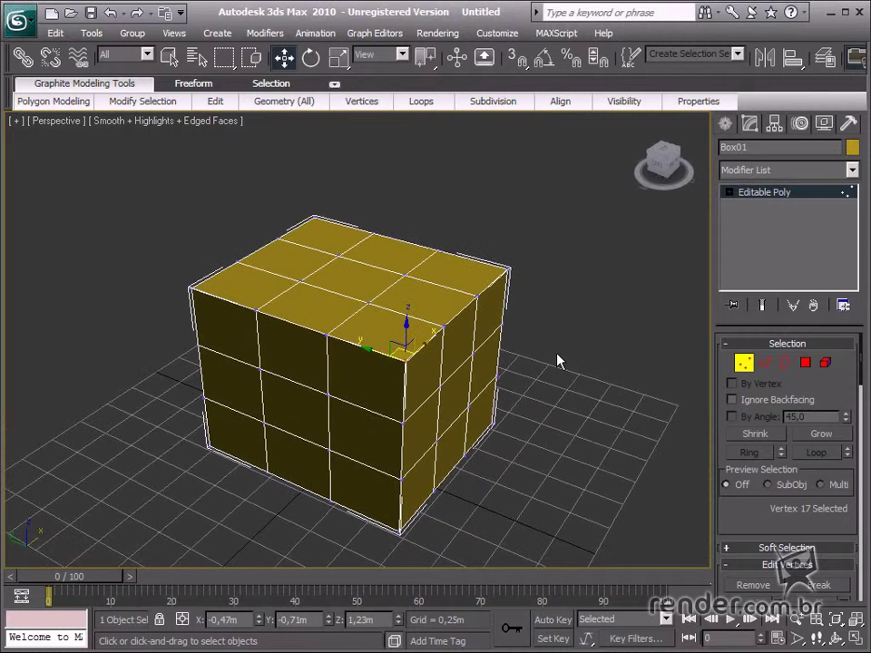
drag(407, 322, 407, 311)
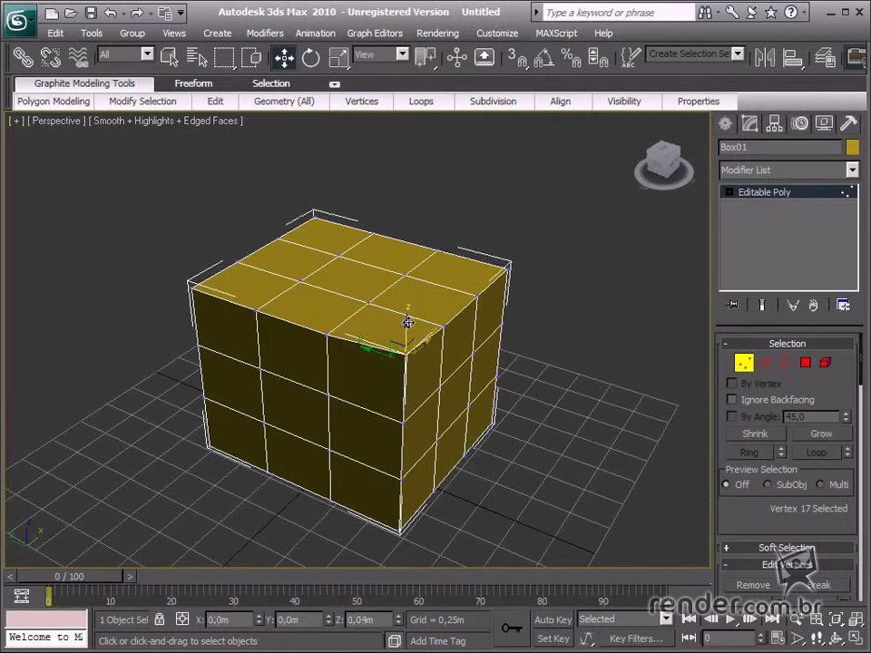
click(765, 363)
drag(367, 312, 366, 237)
Scale and rotate the selected top edge so the box rises into a pointed peak
key(r)
alt+middle_drag(459, 339, 200, 296)
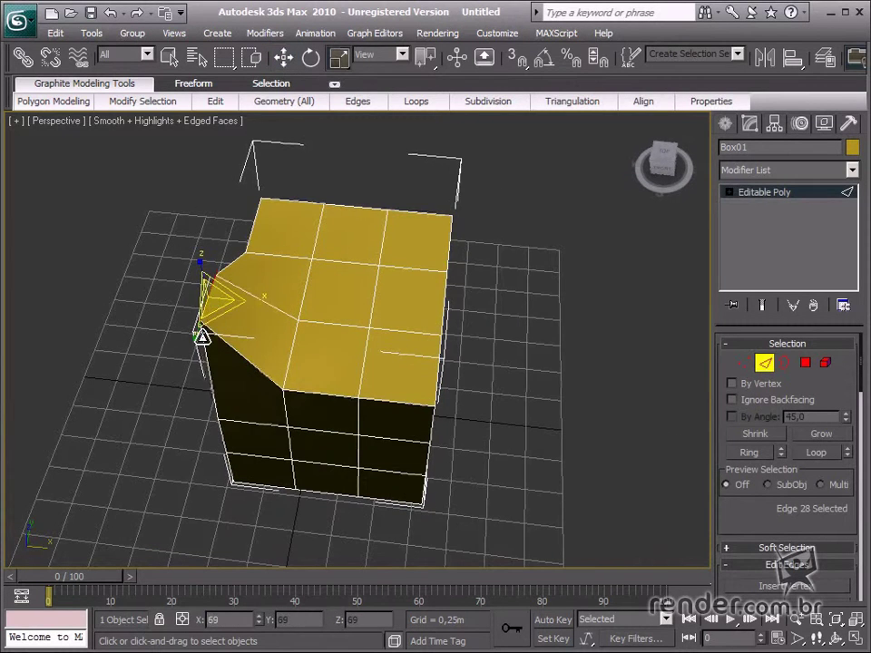
alt+middle_drag(259, 376, 436, 350)
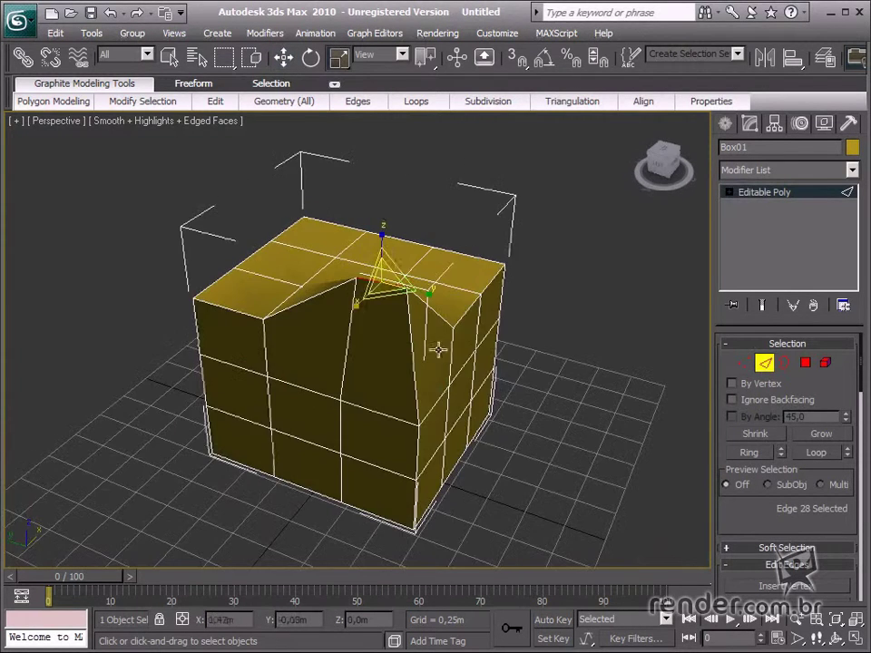
click(312, 58)
drag(412, 272, 454, 352)
alt+middle_drag(461, 356, 297, 377)
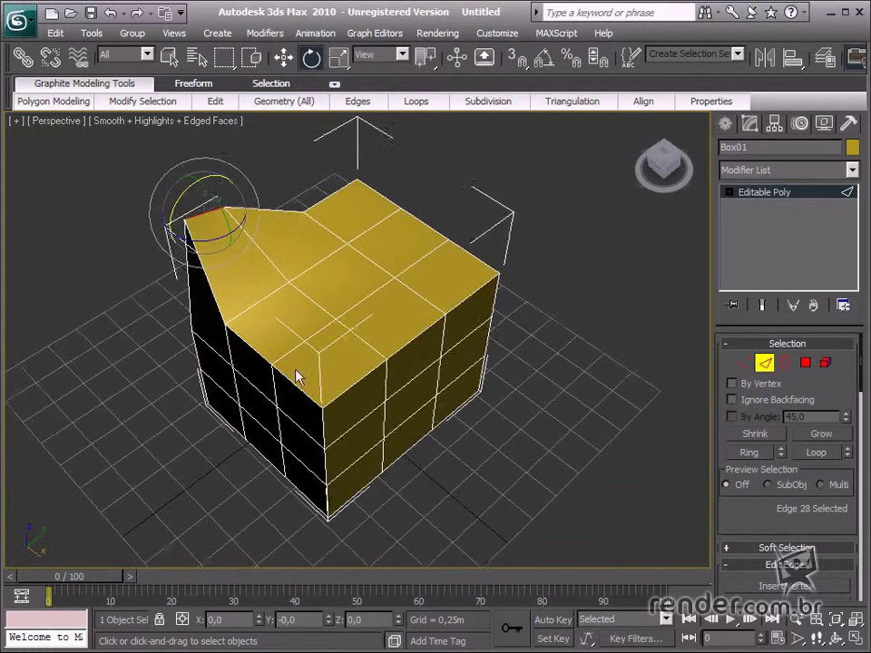
click(786, 362)
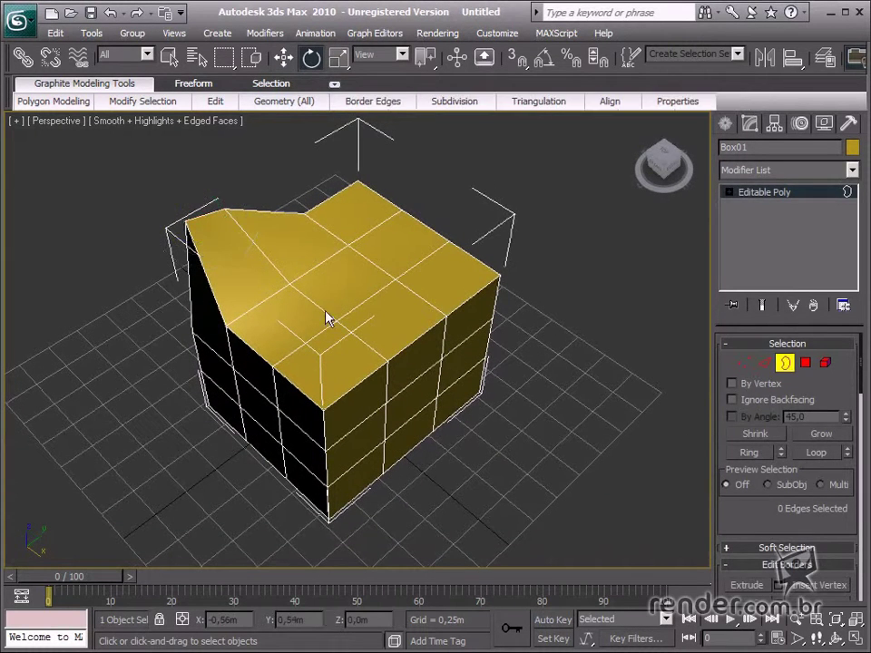
alt+middle_drag(350, 366, 382, 436)
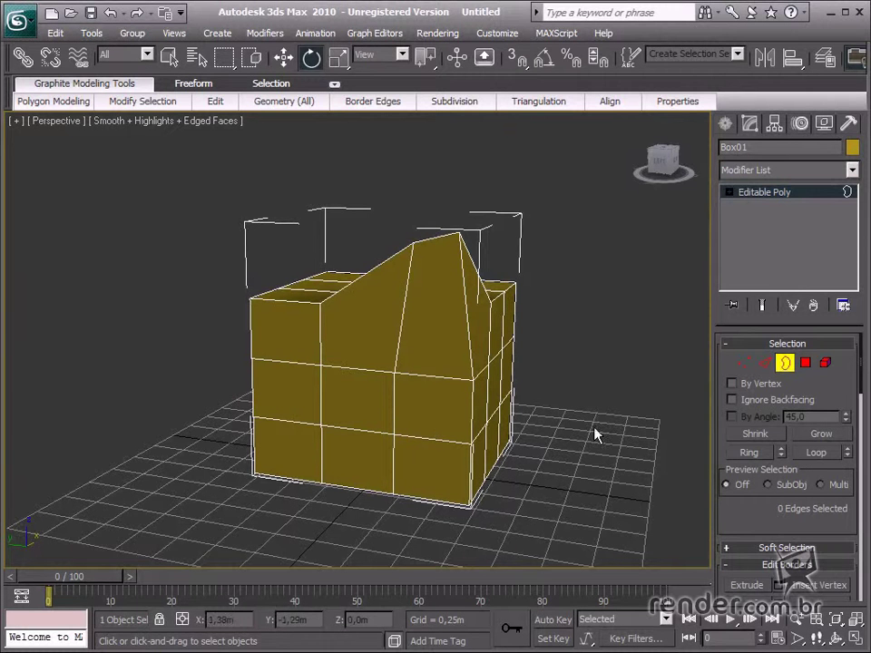
Delete a face on the peak to open a hole, then select the hole's border
click(806, 363)
click(451, 335)
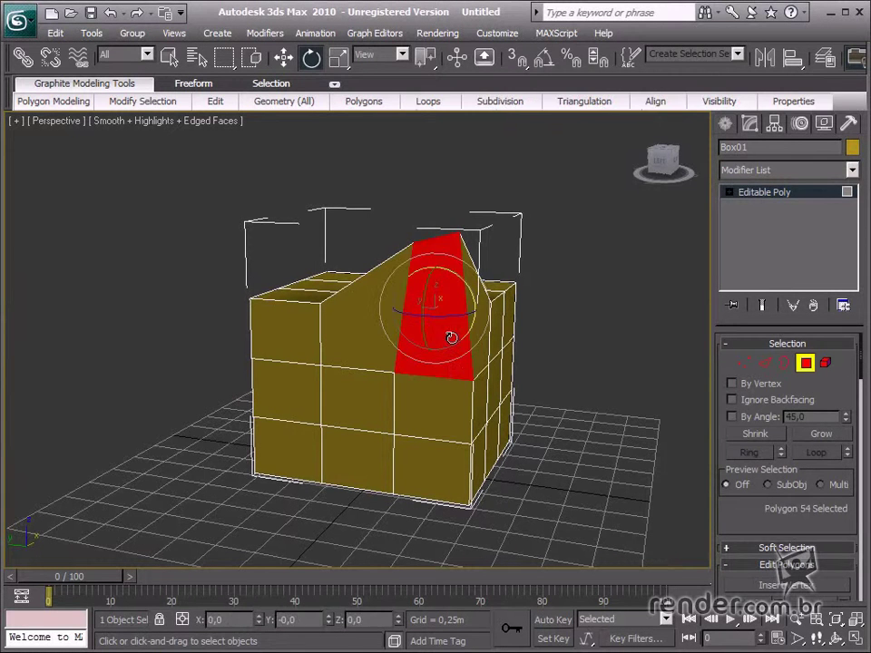
key(Delete)
click(787, 363)
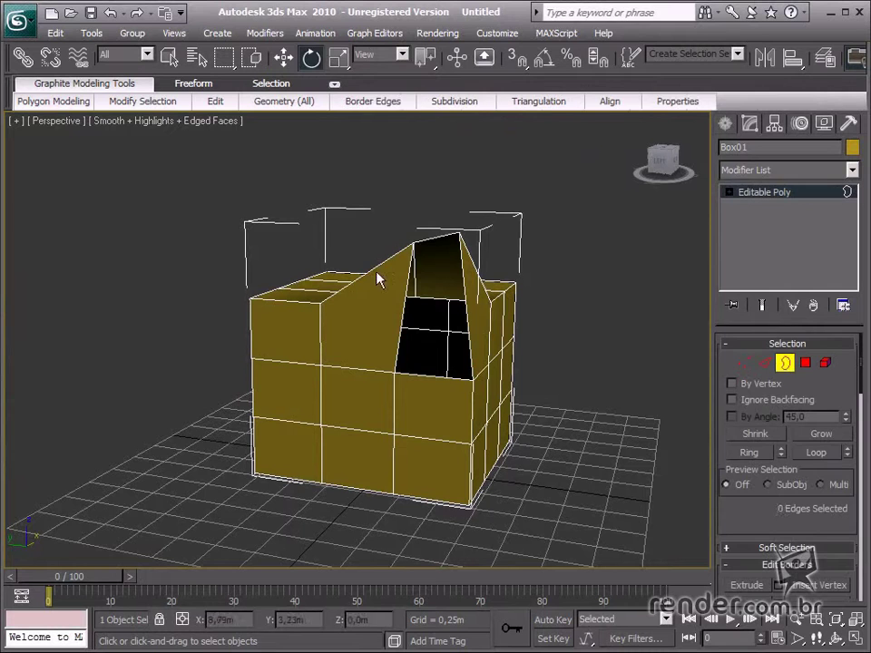
click(411, 263)
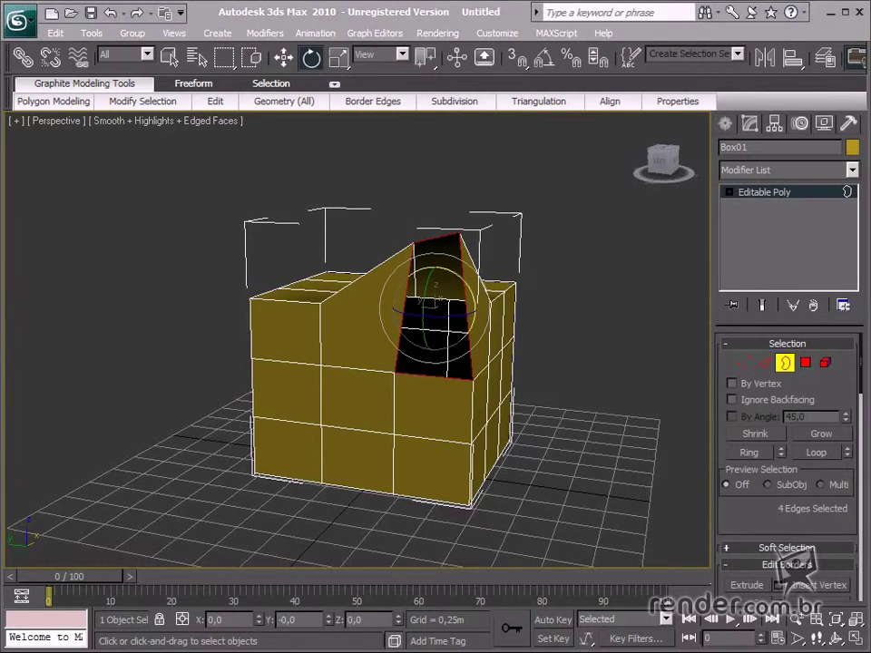
alt+middle_drag(599, 341, 614, 462)
drag(776, 521, 771, 449)
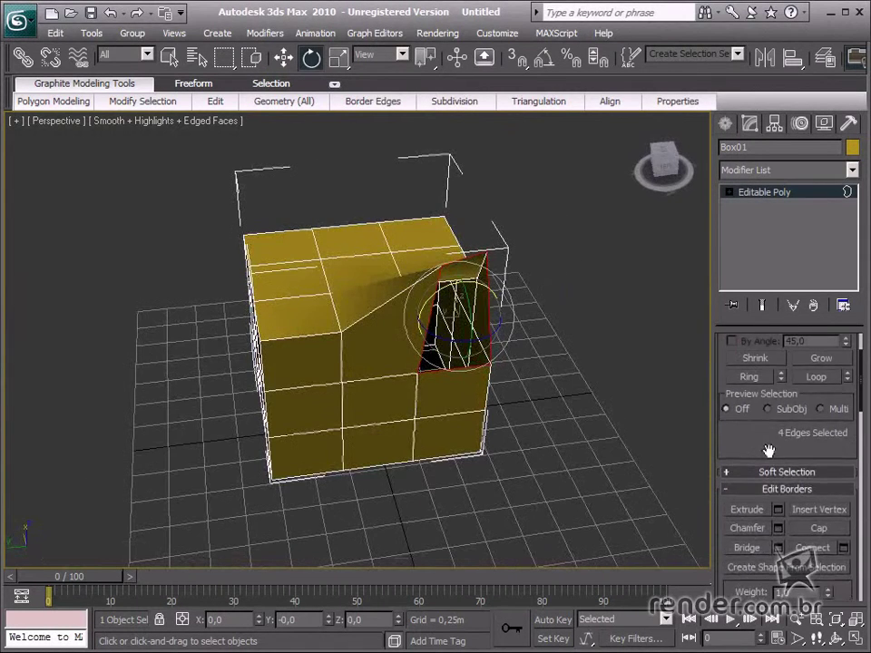
click(778, 510)
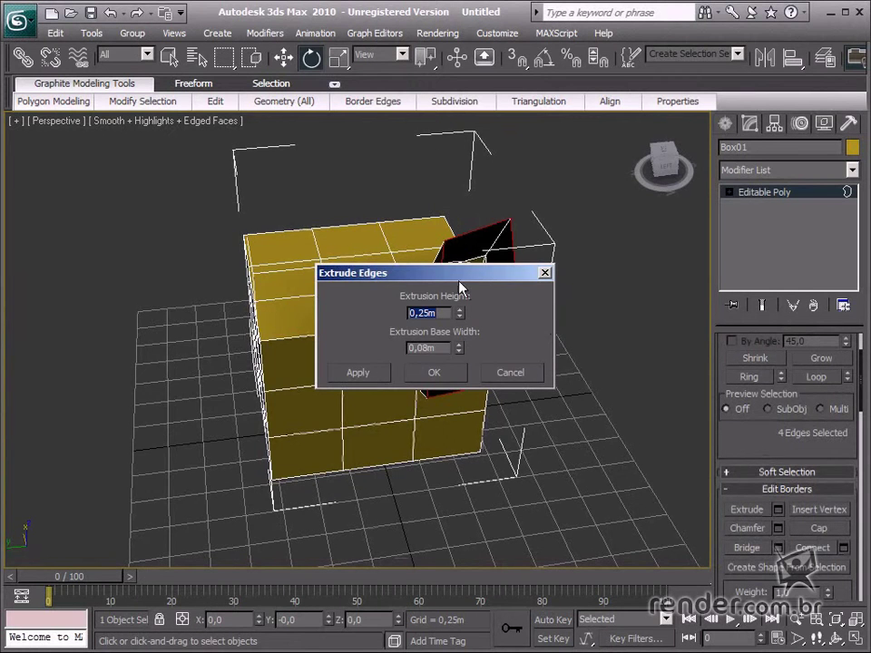
drag(460, 287, 224, 305)
alt+middle_drag(363, 372, 241, 361)
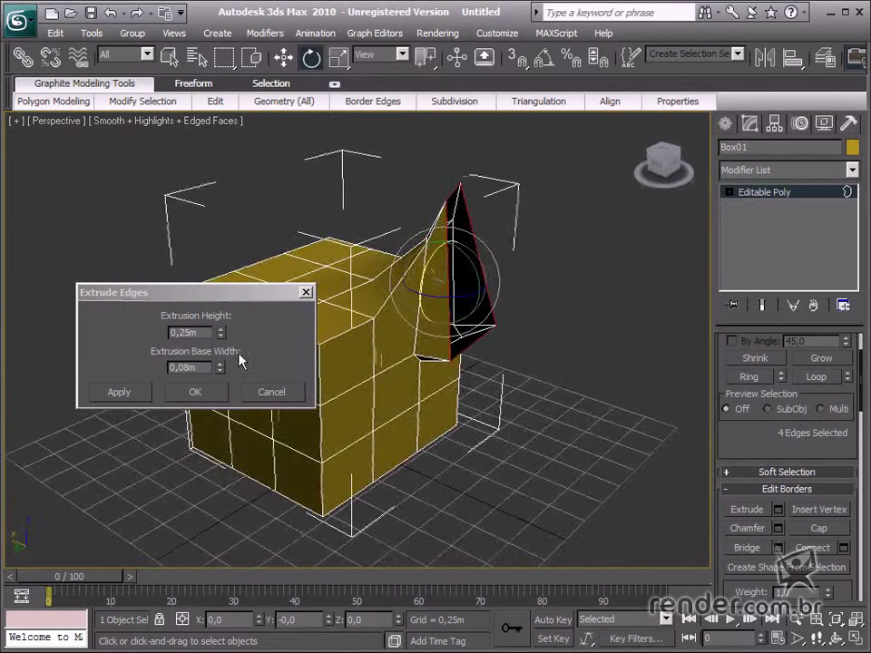
drag(219, 333, 221, 360)
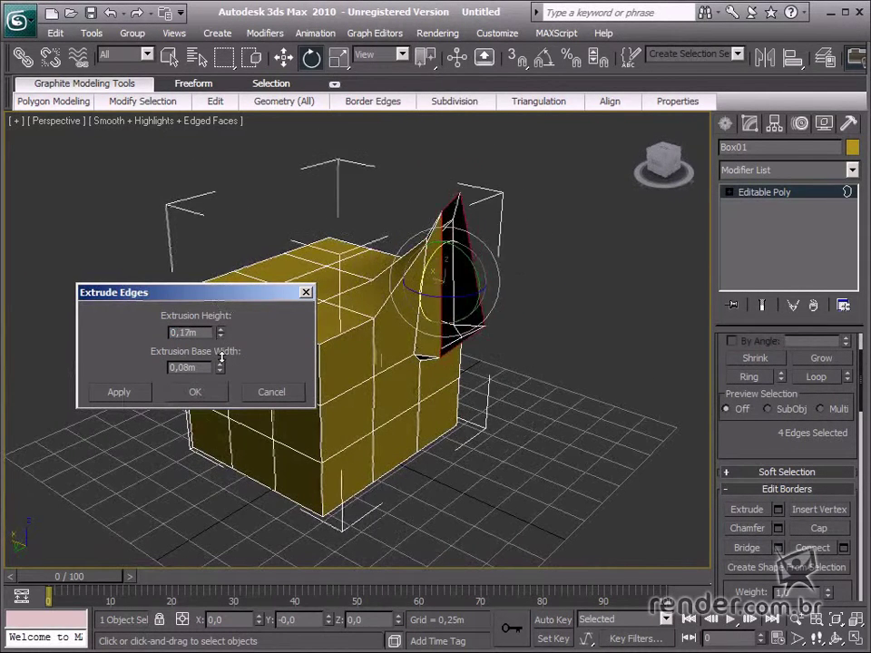
click(277, 396)
alt+middle_drag(315, 396, 343, 397)
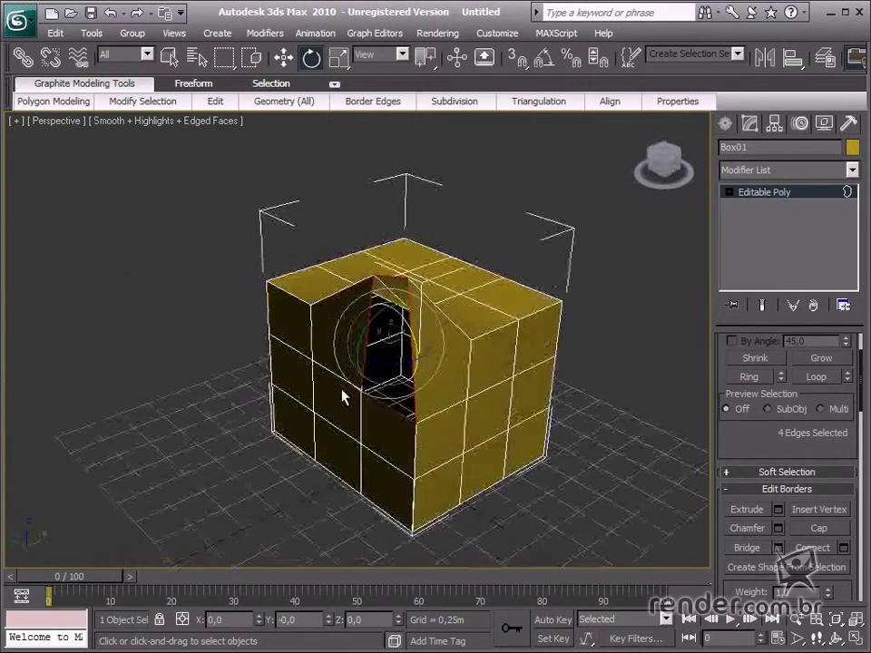
Uniformly scale the hole's border inward to narrow it into a slit
click(339, 58)
drag(395, 335, 410, 461)
alt+middle_drag(410, 461, 436, 439)
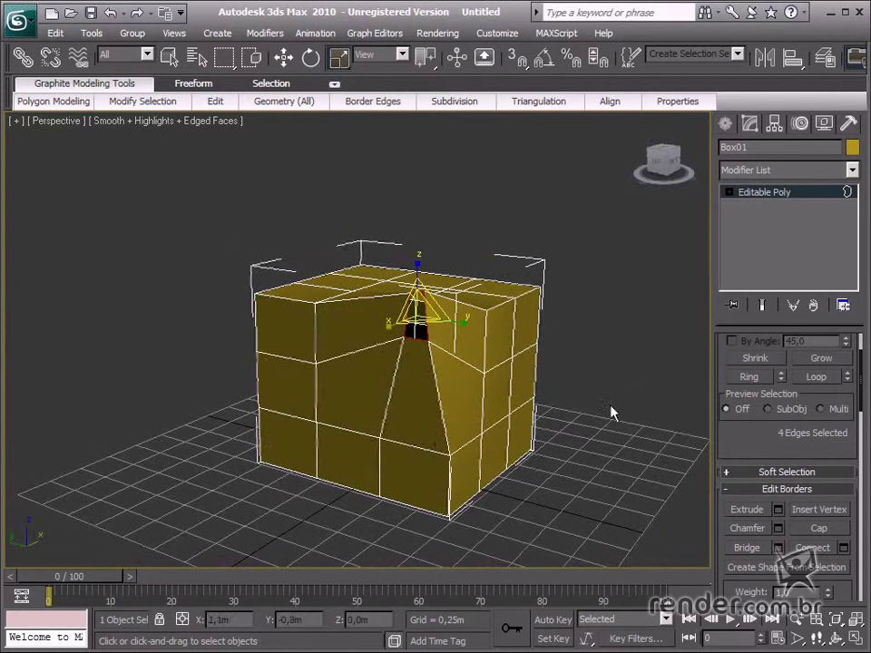
drag(730, 438, 745, 512)
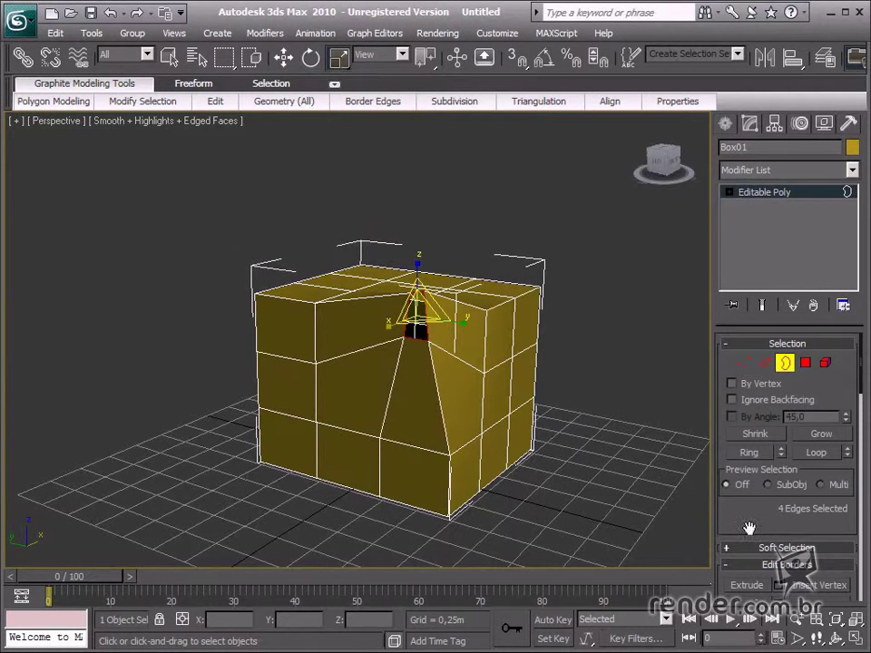
At Polygon level, select two faces on the box's upper-left front
click(807, 364)
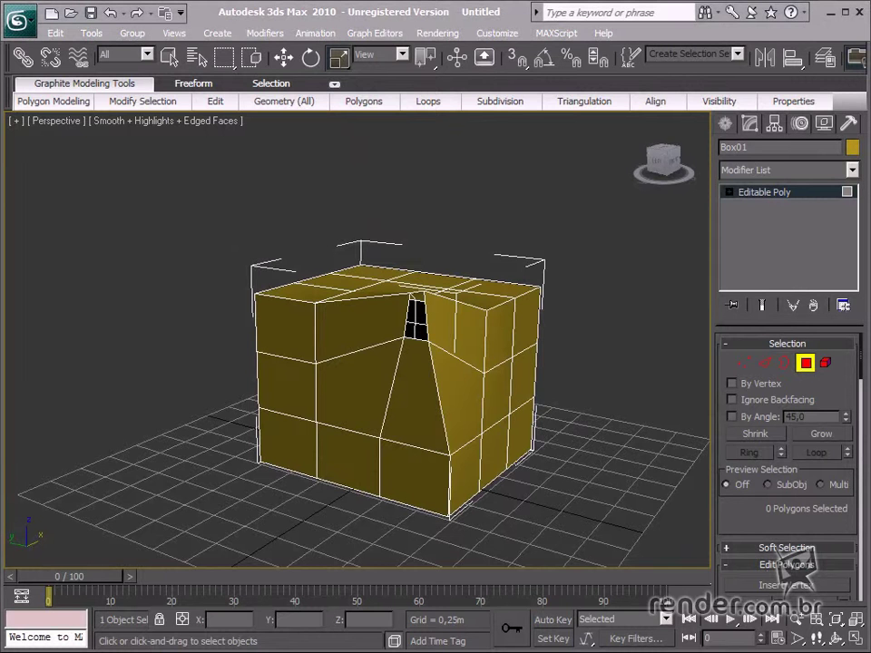
click(395, 314)
click(368, 367)
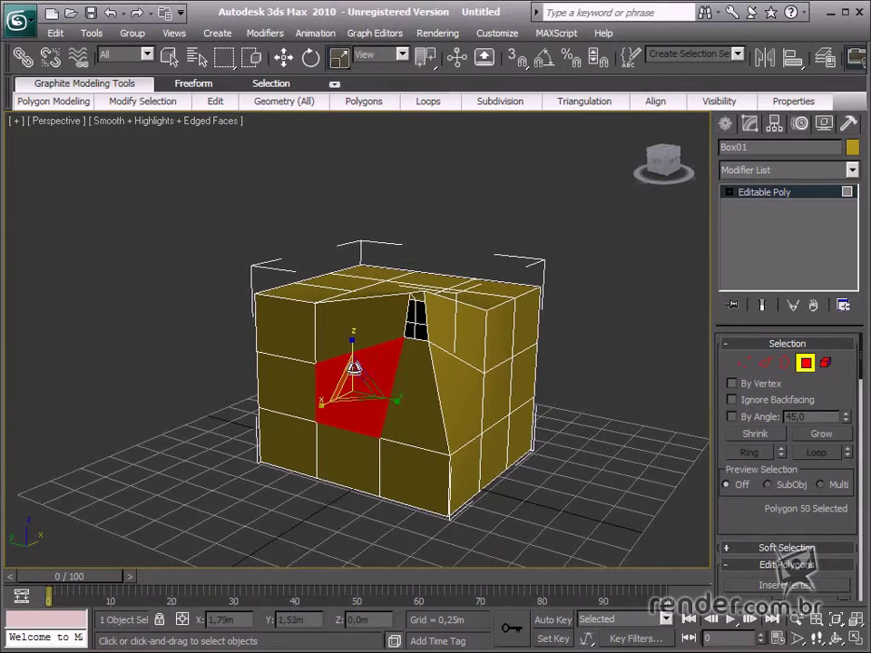
Select front polygon 49 and scale it down, pulling its neighbours inward
alt+middle_drag(396, 445, 562, 459)
scroll(442, 444, up, 3)
alt+middle_drag(453, 432, 379, 344)
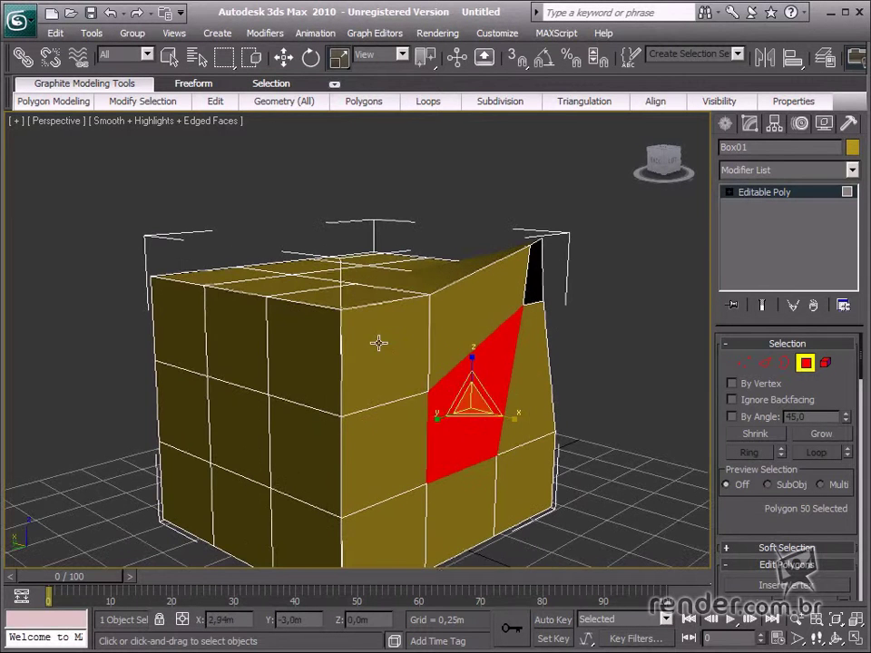
click(383, 345)
click(386, 467)
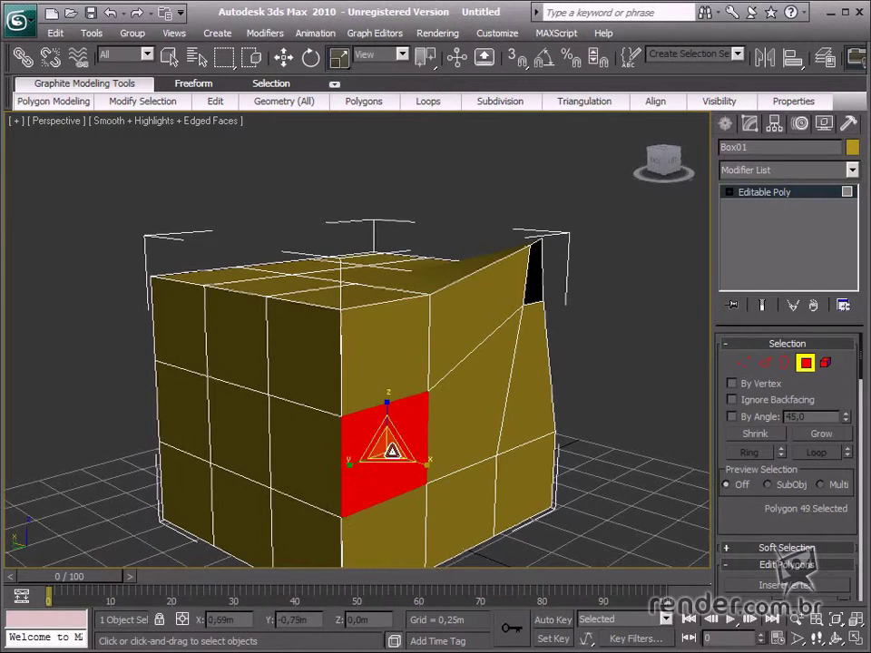
drag(389, 452, 391, 525)
Enlarge polygon 42, then select two side polygons and resize them
click(301, 446)
drag(301, 446, 319, 399)
alt+middle_drag(345, 426, 365, 502)
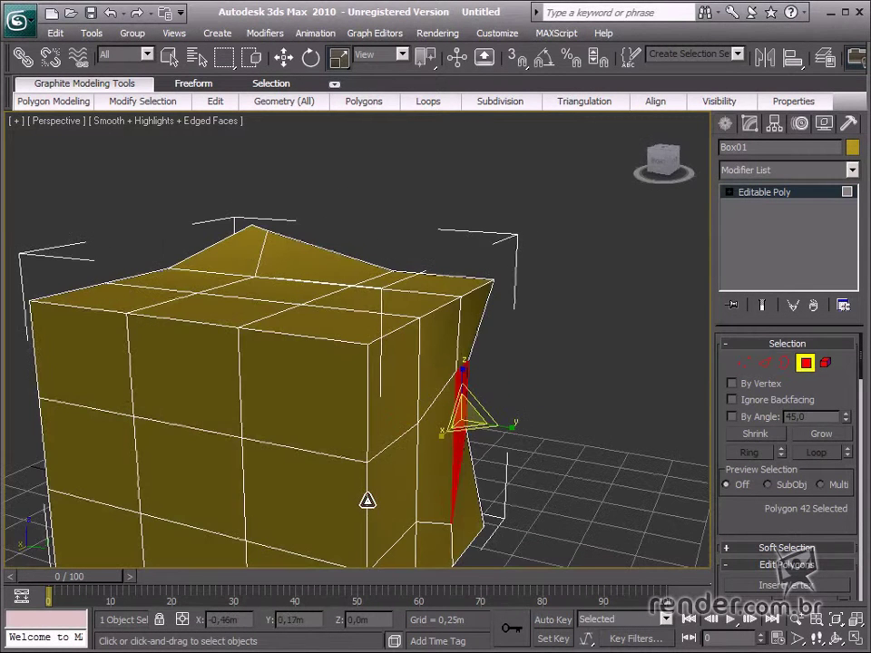
click(395, 498)
ctrl+click(342, 498)
mouse_move(352, 505)
mouse_down()
mouse_move(353, 490)
mouse_move(354, 516)
mouse_up()
Select the whole box as one element, orbit and pan to inspect it, then exit Element level
click(825, 363)
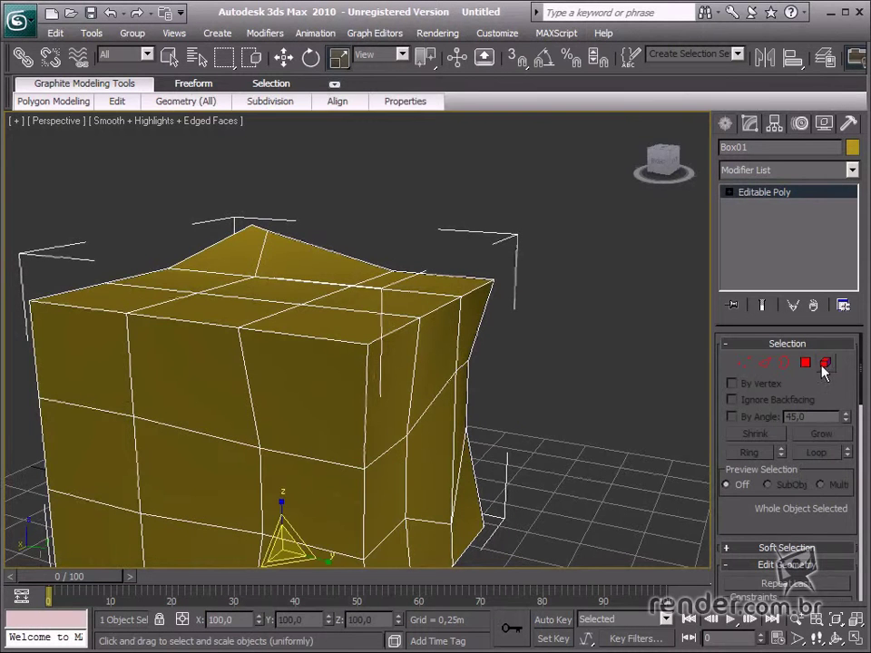
click(324, 380)
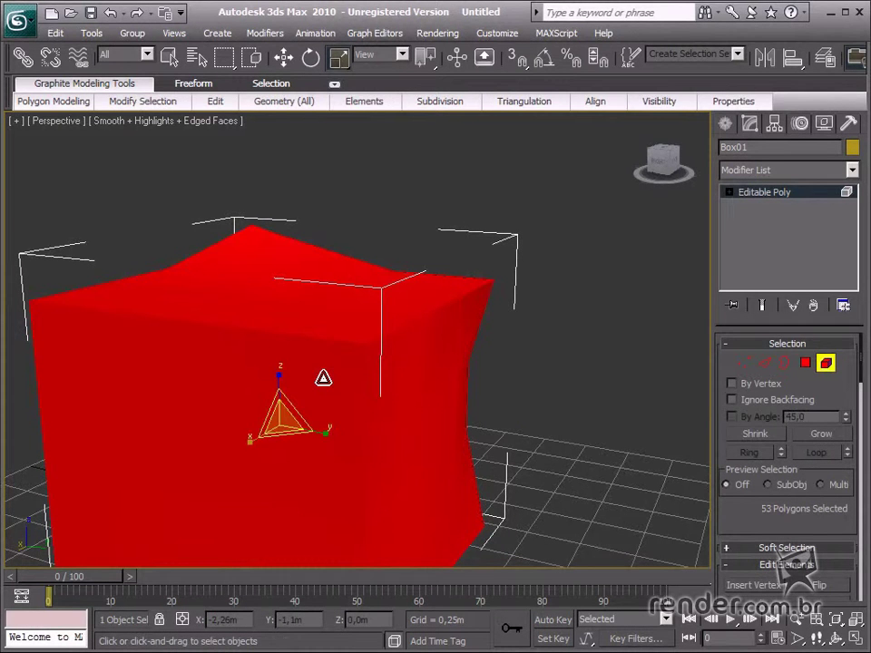
scroll(352, 399, down, 5)
alt+middle_drag(376, 370, 222, 414)
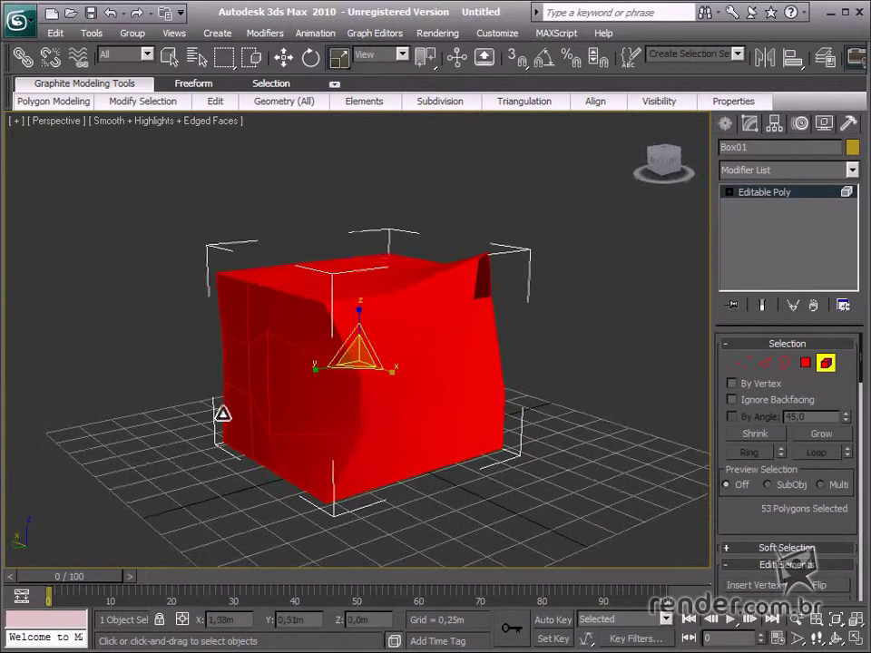
middle_drag(370, 427, 493, 479)
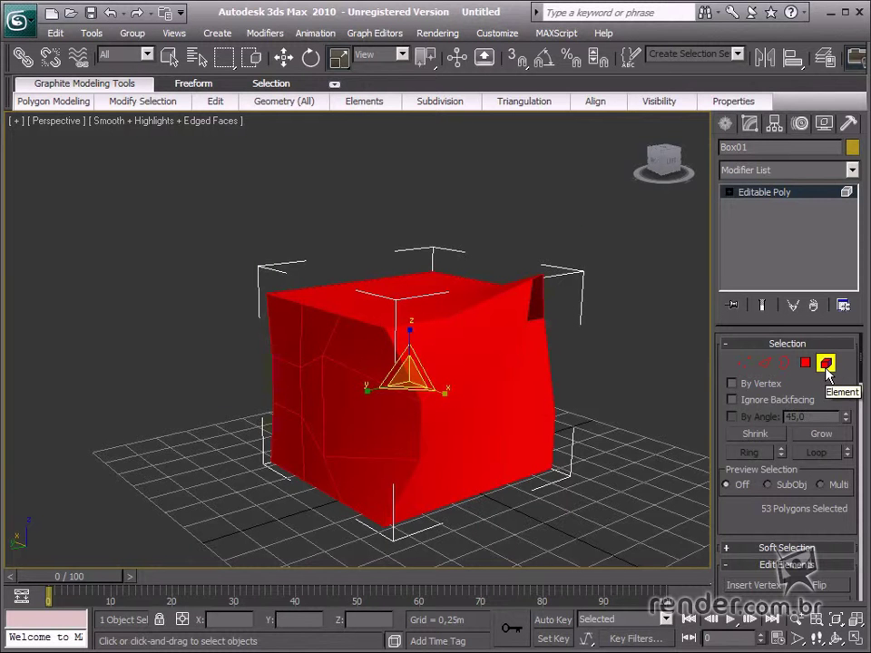
click(826, 365)
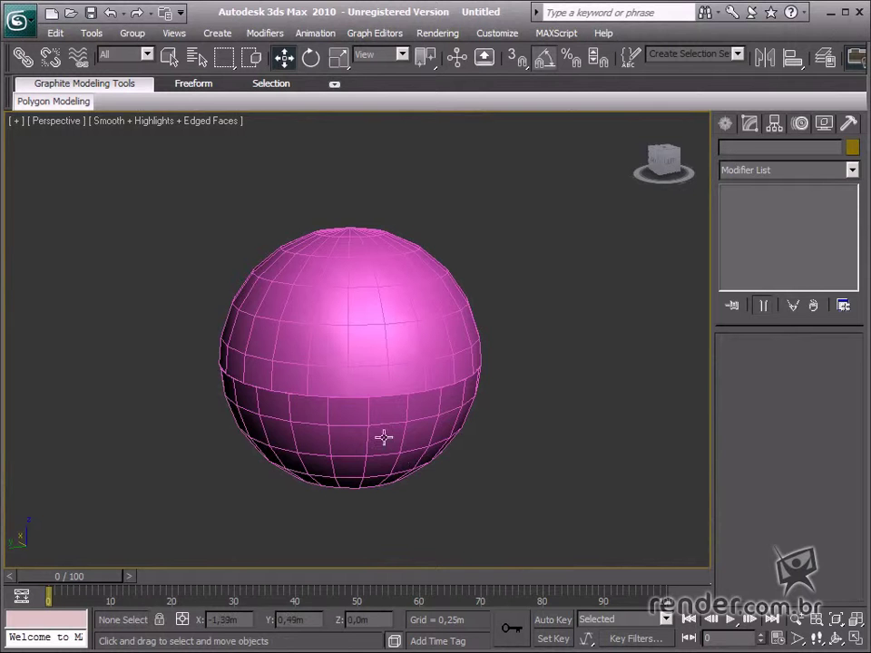
Select Sphere02 and enter Element level in its Editable Poly stack
click(343, 427)
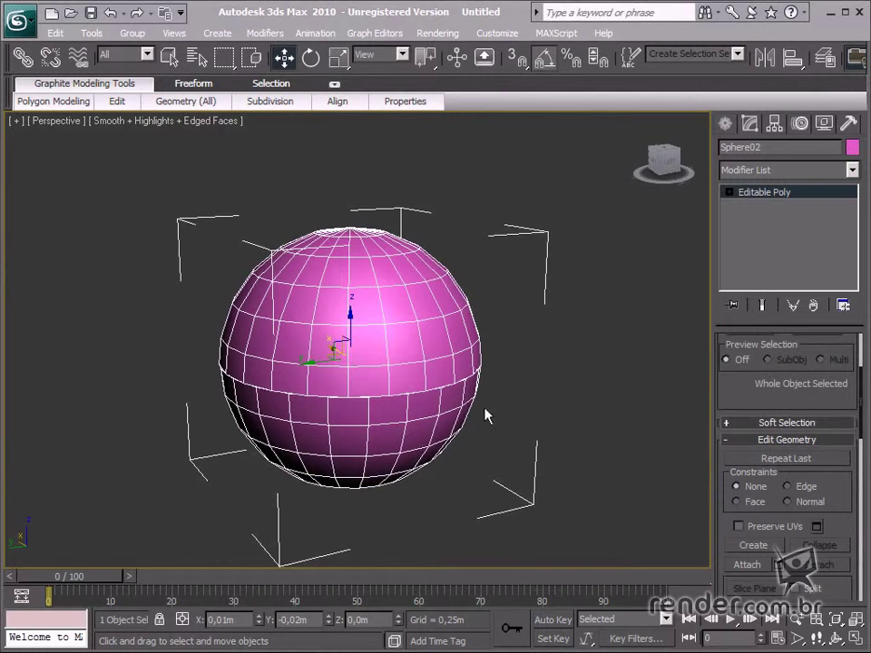
middle_drag(485, 415, 473, 402)
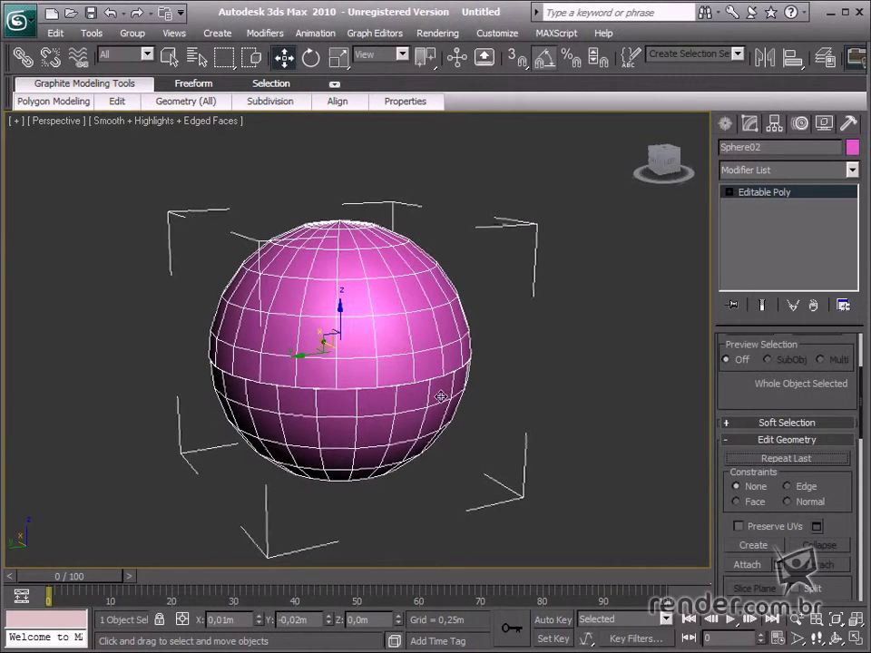
click(729, 193)
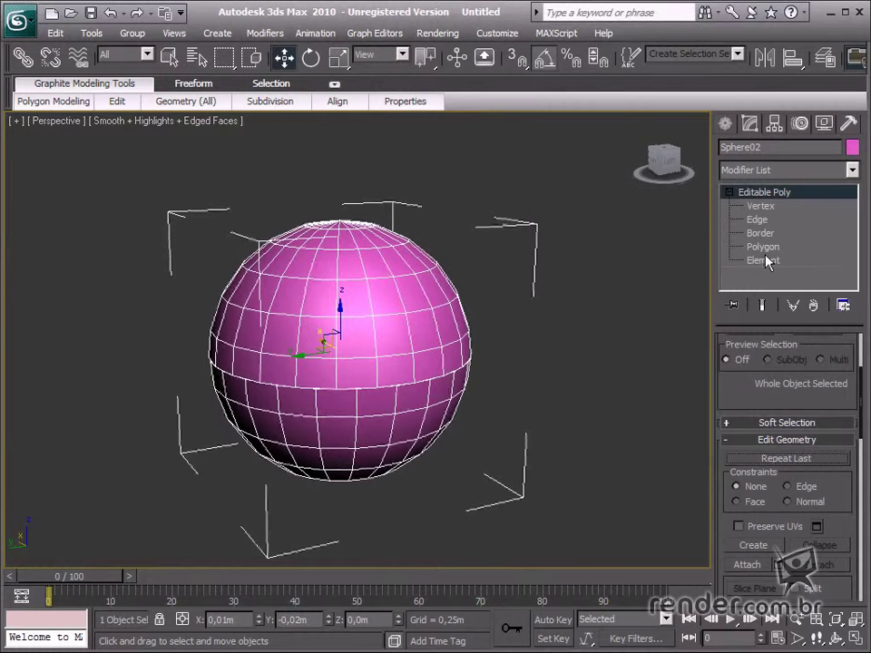
click(767, 262)
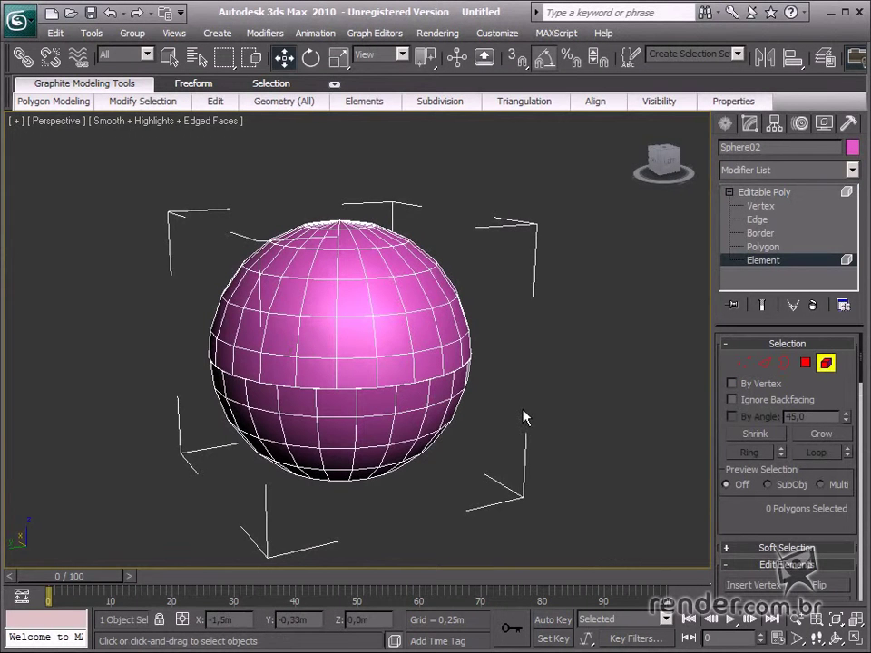
Select the sphere's 138 lower-half polygons in wireframe view and open the Extrude settings
middle_drag(519, 430, 555, 381)
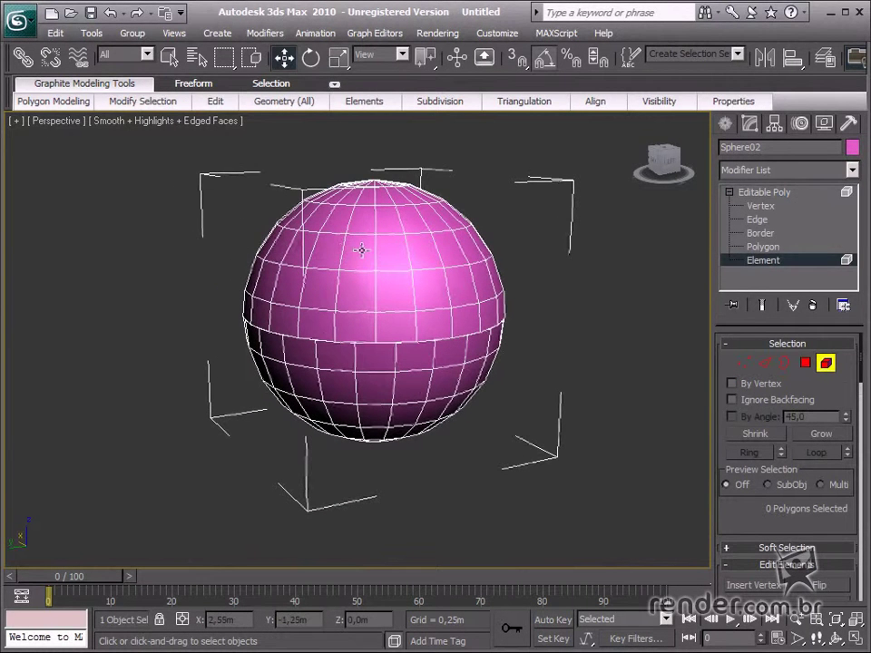
click(387, 372)
middle_drag(395, 373, 393, 410)
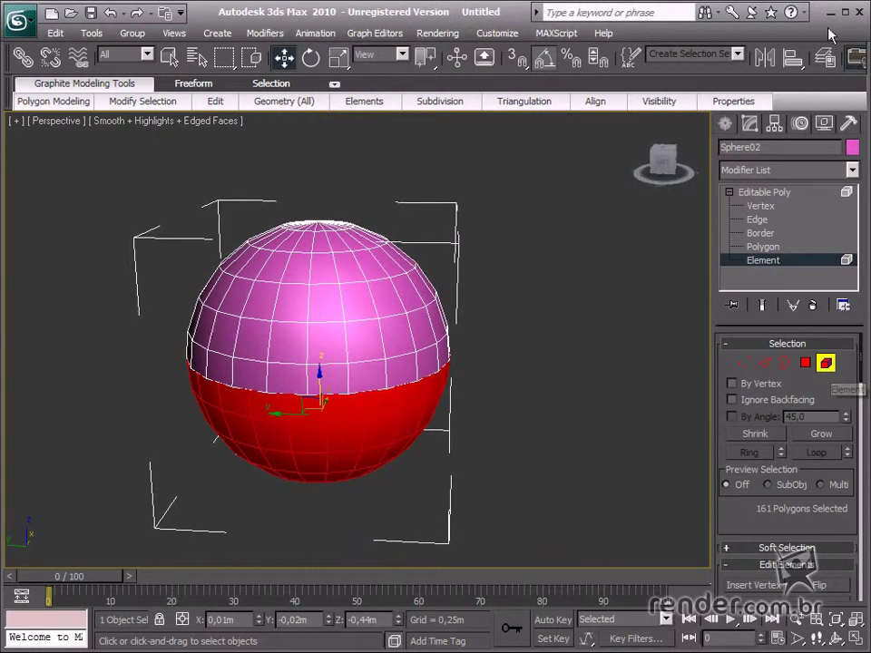
key(F3)
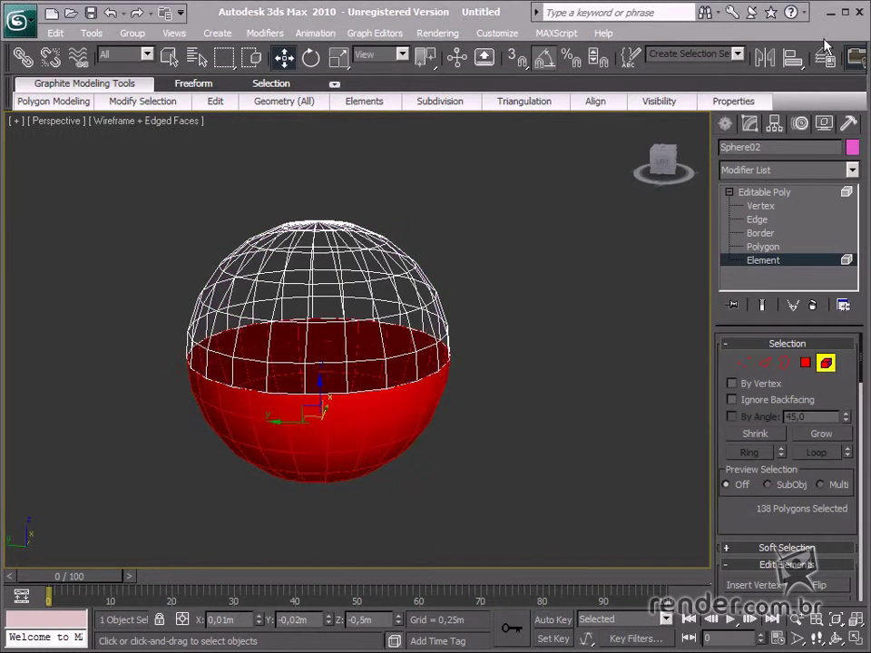
click(805, 363)
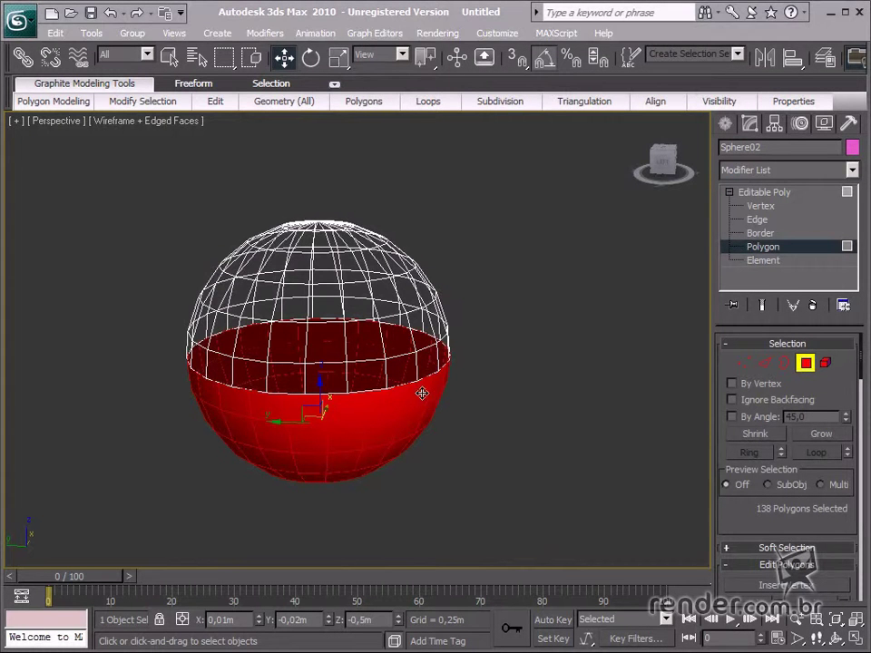
alt+middle_drag(375, 379, 417, 361)
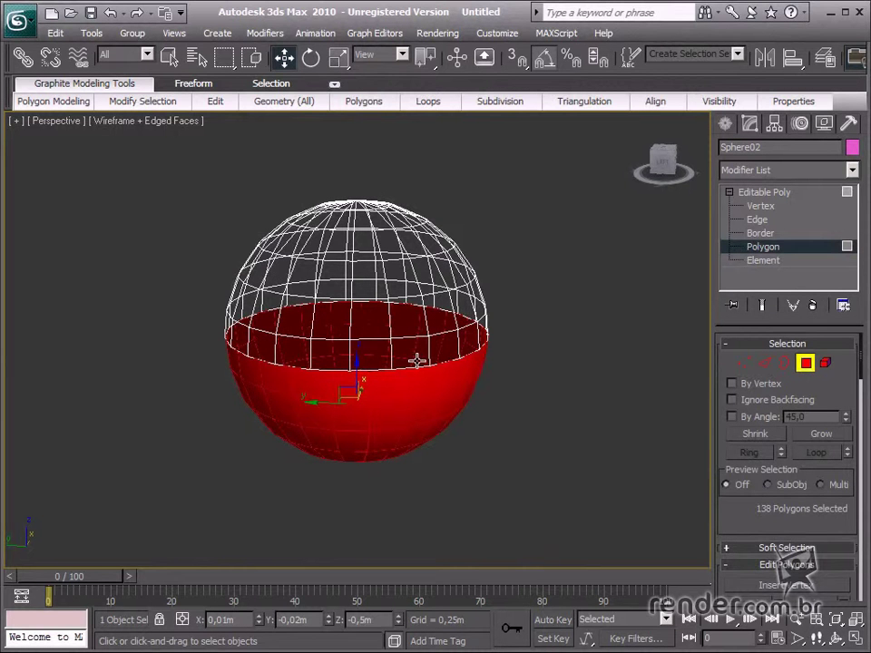
drag(723, 506, 746, 362)
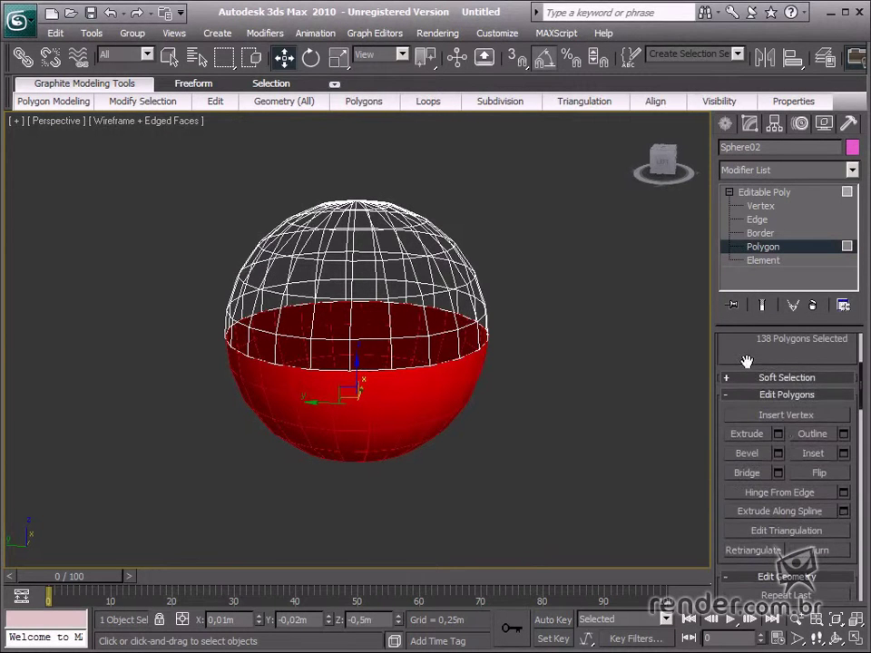
click(779, 436)
Extrude the 138 lower-half polygons By Polygon at 0,34m height and return to shaded display
drag(255, 296, 702, 299)
click(599, 361)
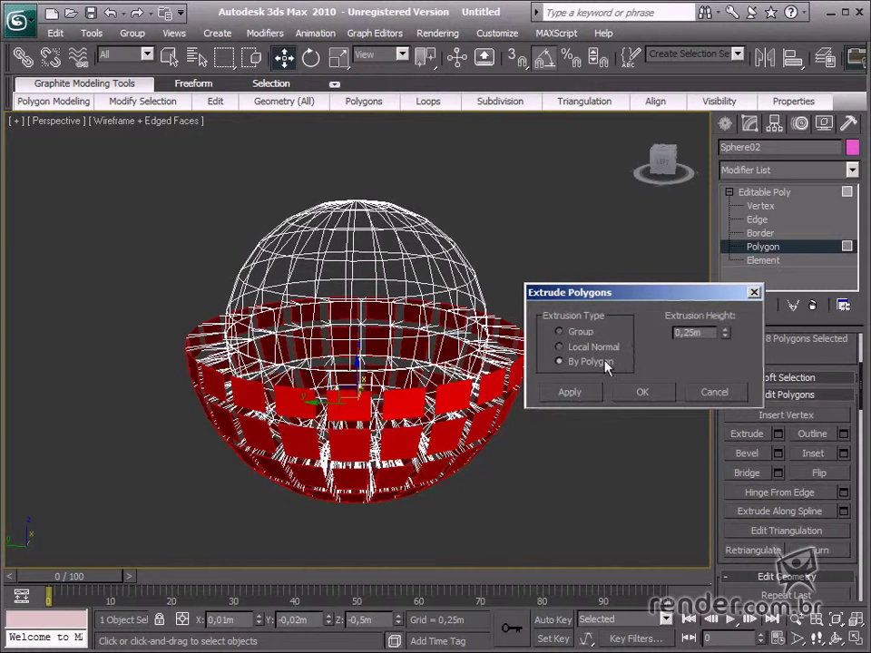
drag(725, 334, 728, 314)
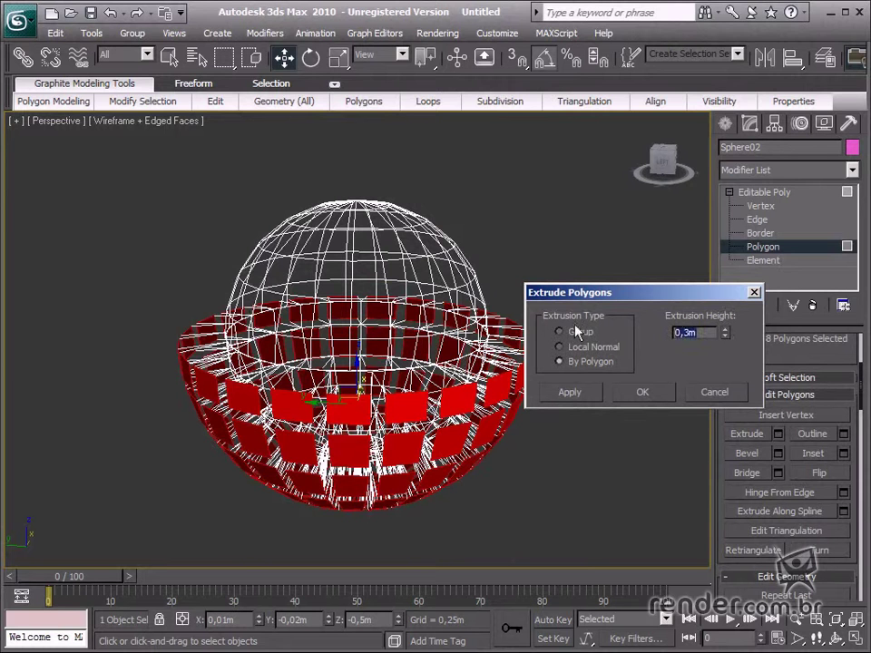
drag(730, 332, 730, 316)
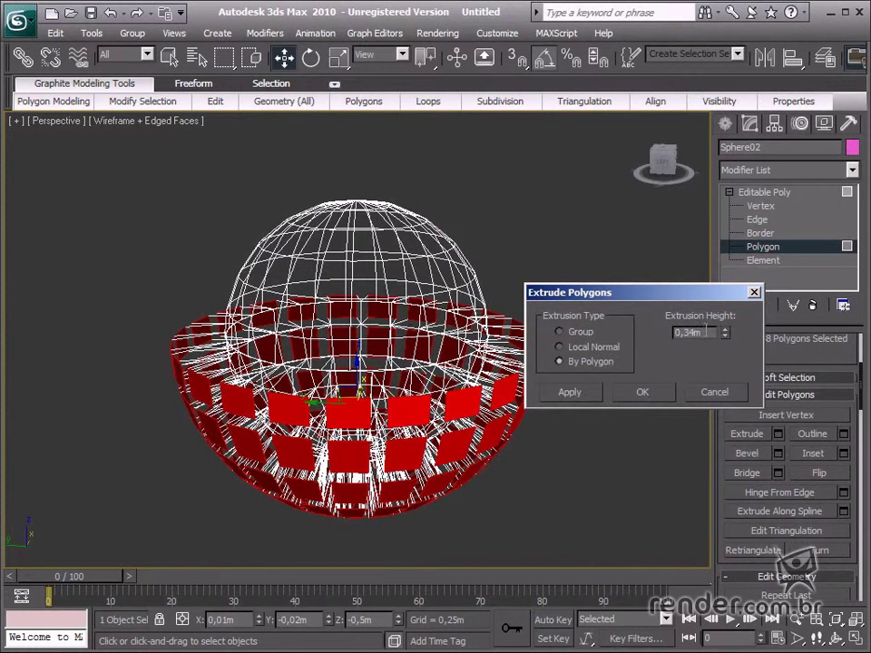
click(642, 392)
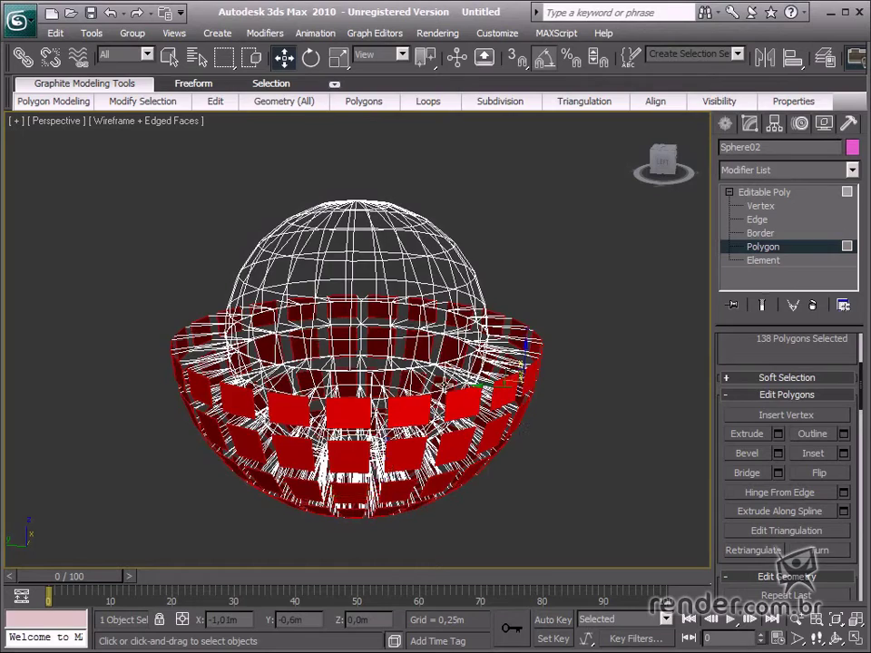
key(F3)
Orbit low around the sphere, try selecting dome and ring polygons, then clear the selection
mouse_move(395, 359)
alt+middle_down()
mouse_move(400, 368)
mouse_move(393, 343)
mouse_move(381, 390)
mouse_move(156, 339)
mouse_move(126, 371)
mouse_move(200, 367)
mouse_move(346, 448)
mouse_move(349, 416)
mouse_move(468, 386)
alt+middle_up()
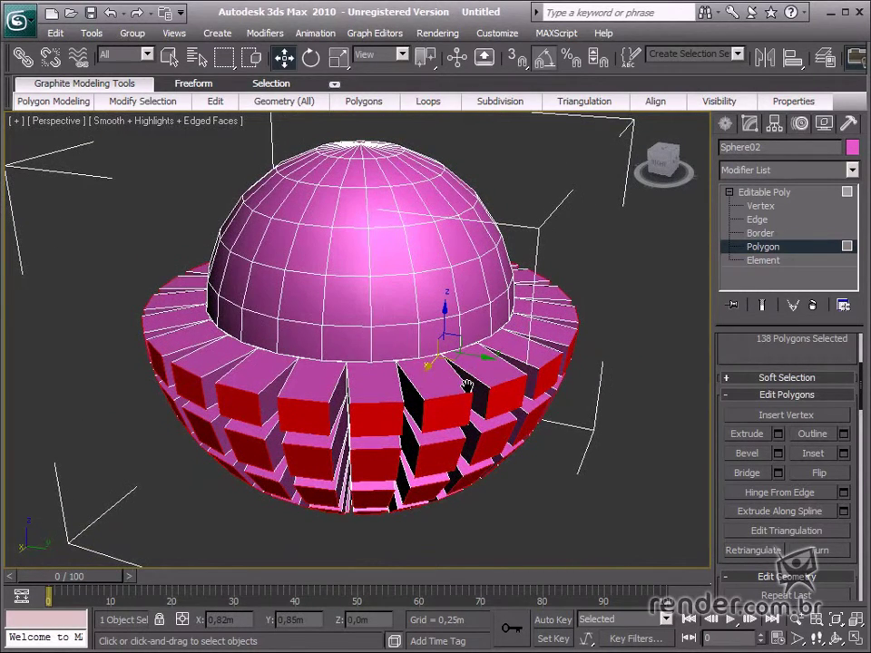
click(412, 228)
click(397, 298)
click(391, 345)
click(545, 309)
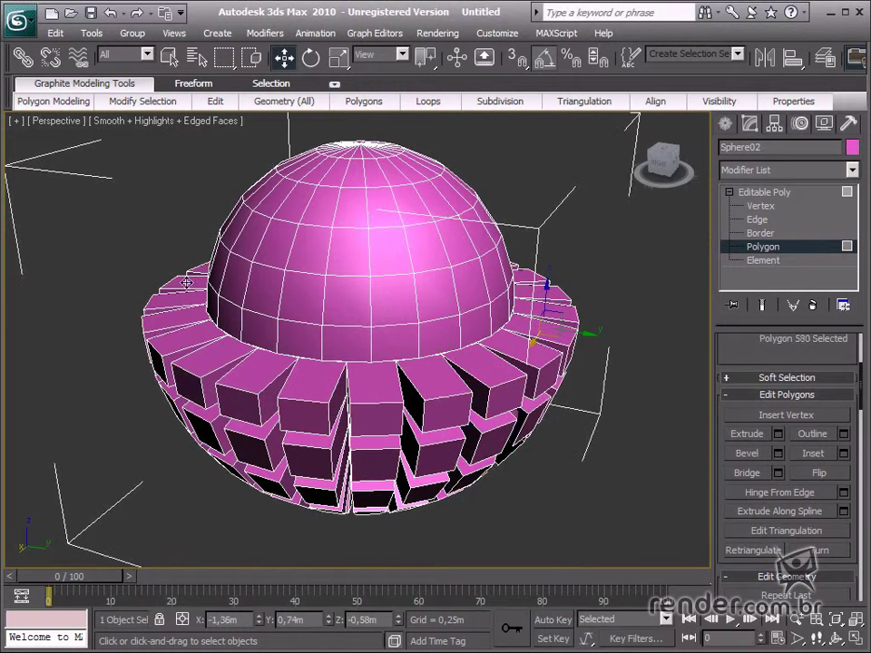
click(479, 411)
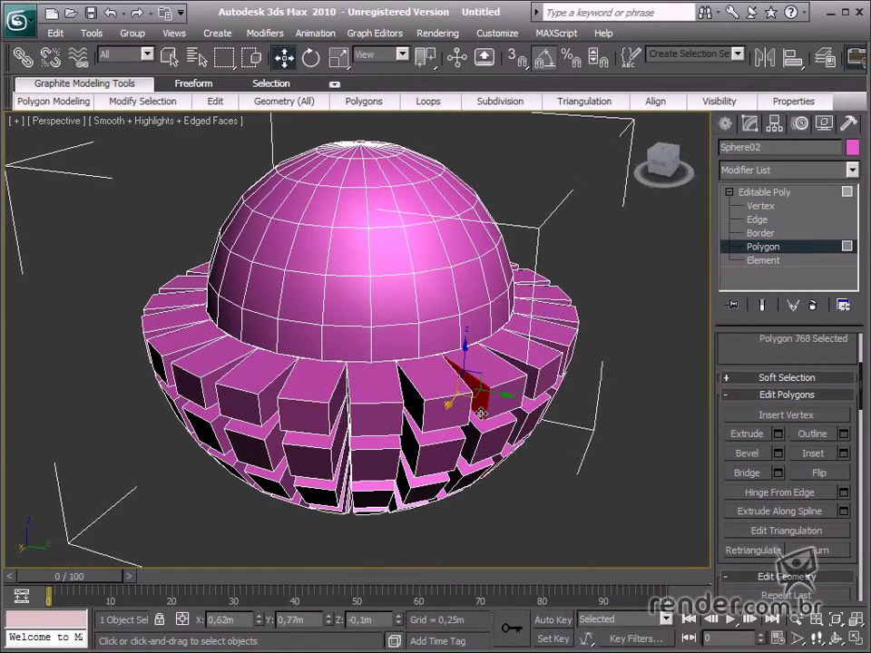
click(687, 356)
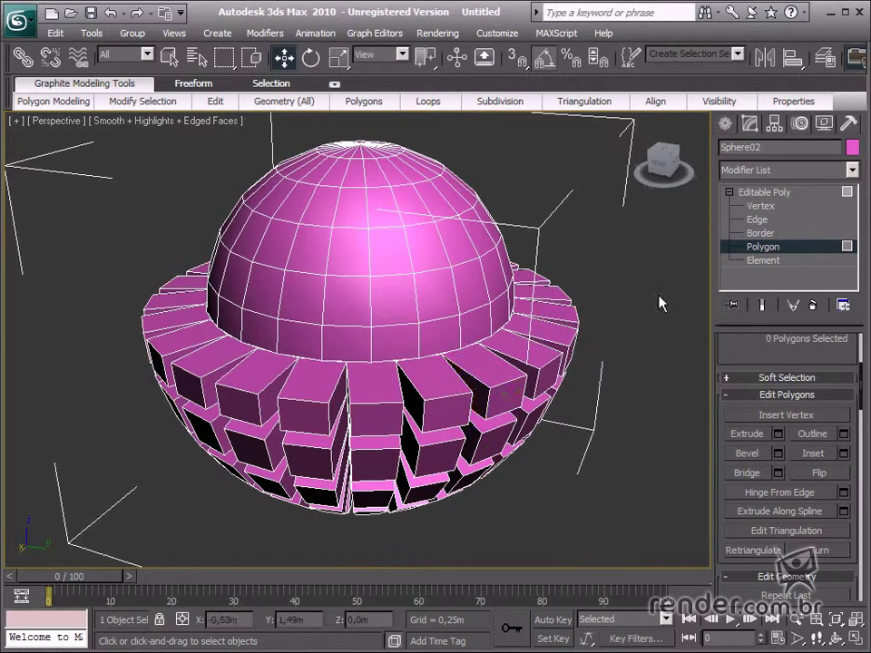
From a new angle, select three ring block faces and bring up the quad menu for them
alt+middle_drag(570, 342, 540, 360)
click(523, 376)
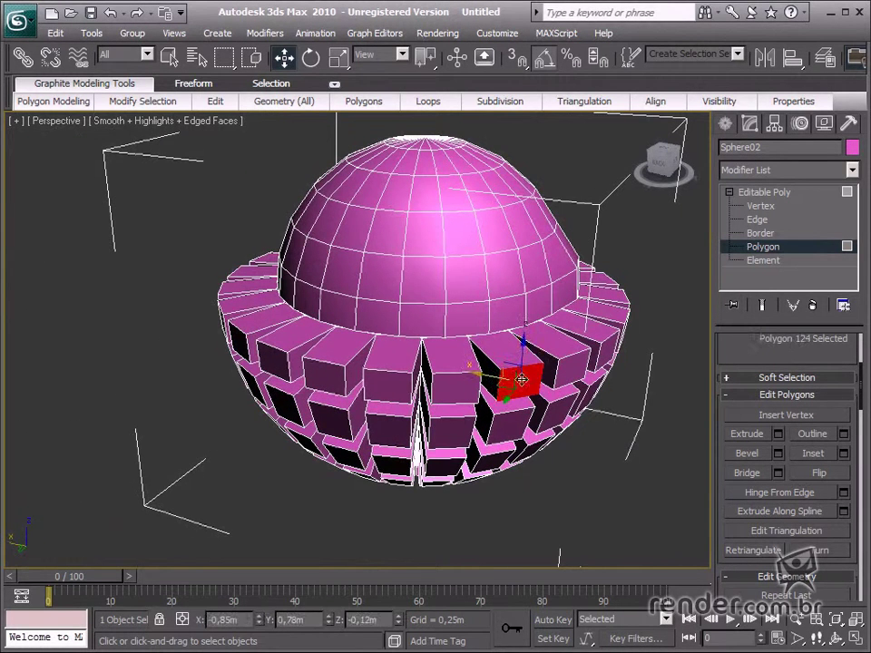
ctrl+click(391, 383)
ctrl+click(324, 375)
alt+click(325, 375)
ctrl+click(272, 360)
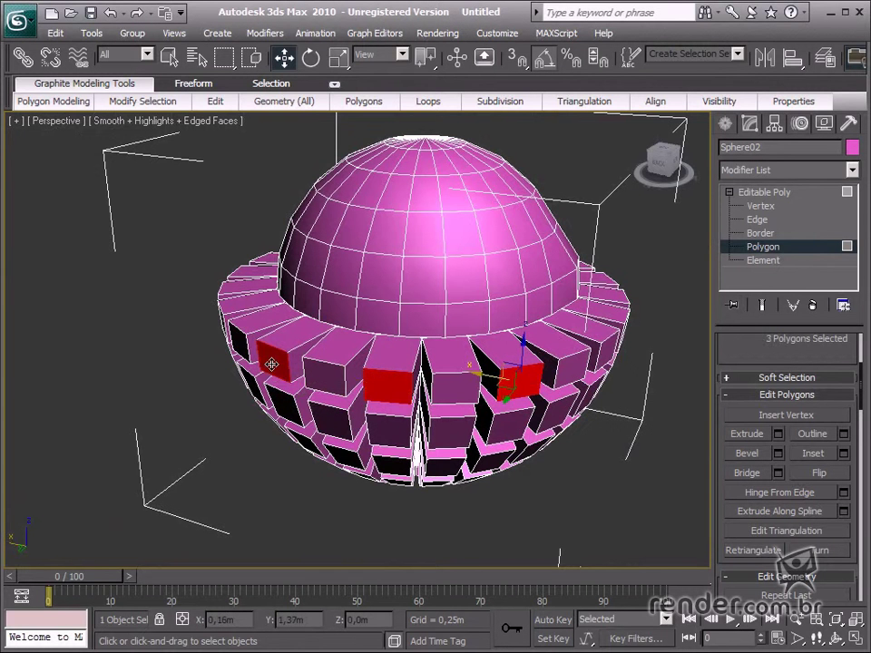
right_click(523, 348)
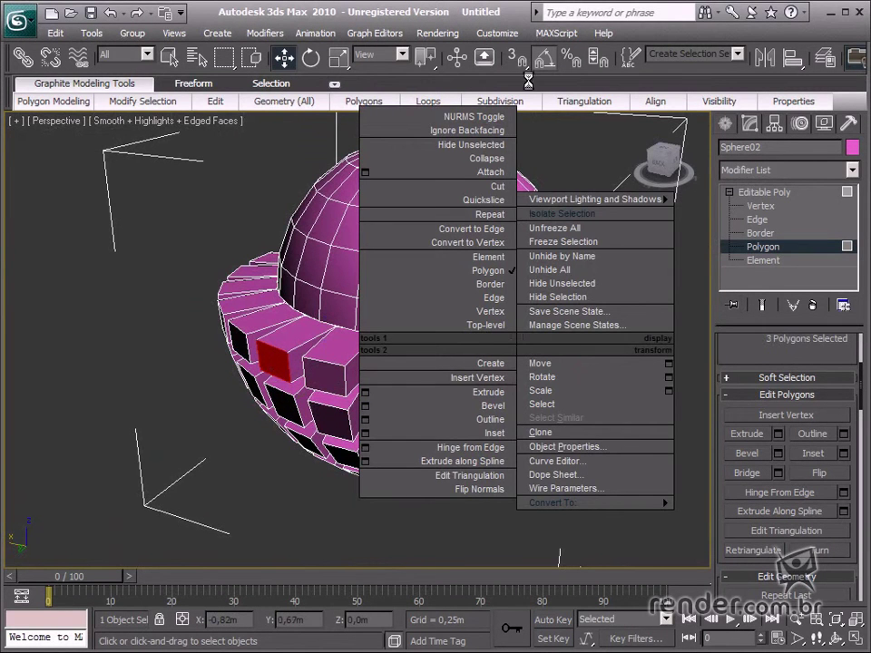